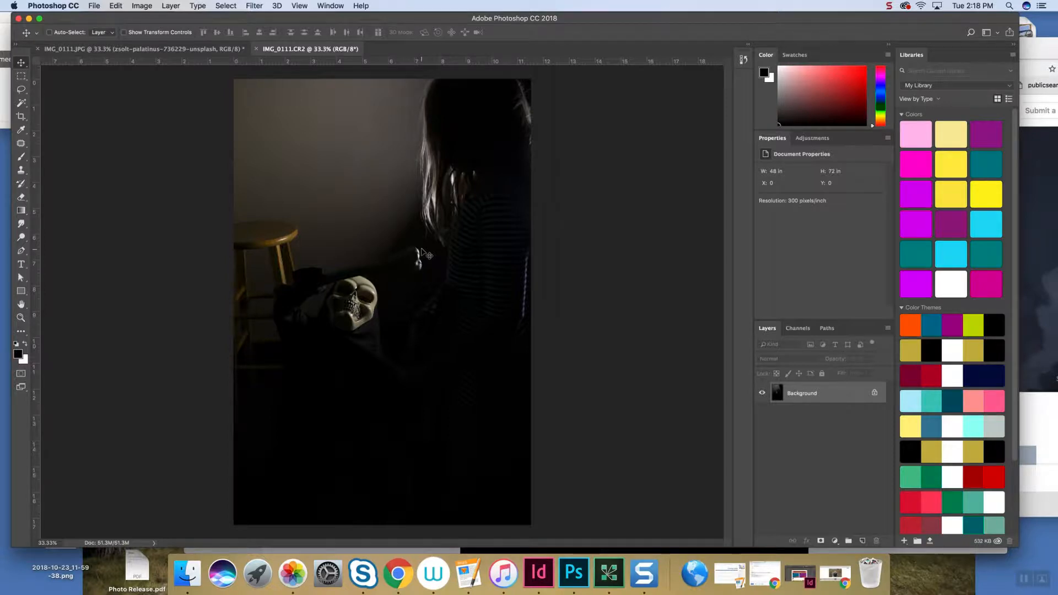
- Add a Black & White adjustment layer with the Default preset above the Background layer
{"action": "left_click", "coordinate": [799, 143]}
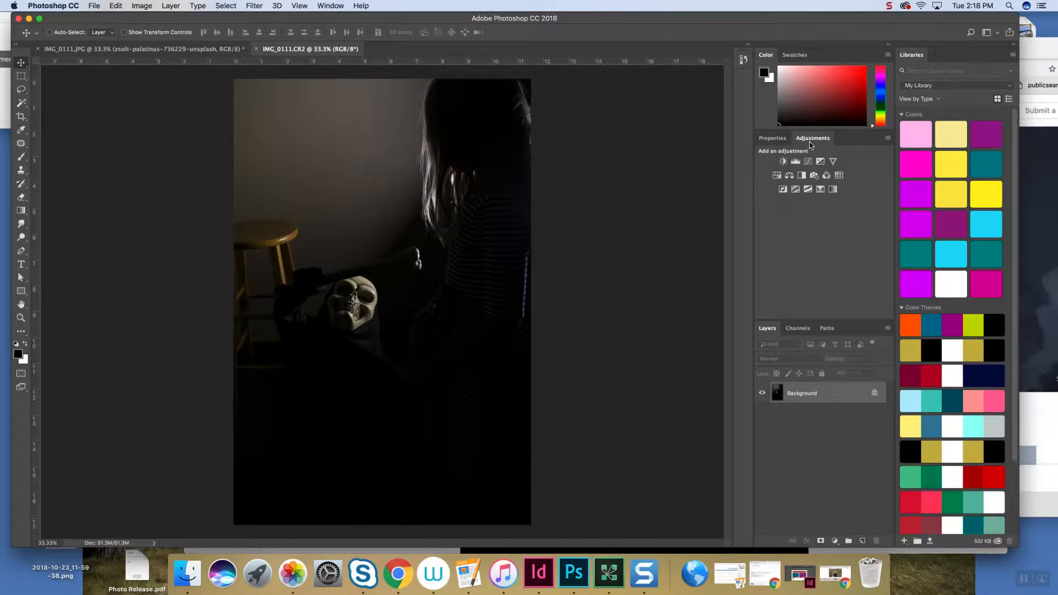
{"action": "left_click", "coordinate": [322, 7]}
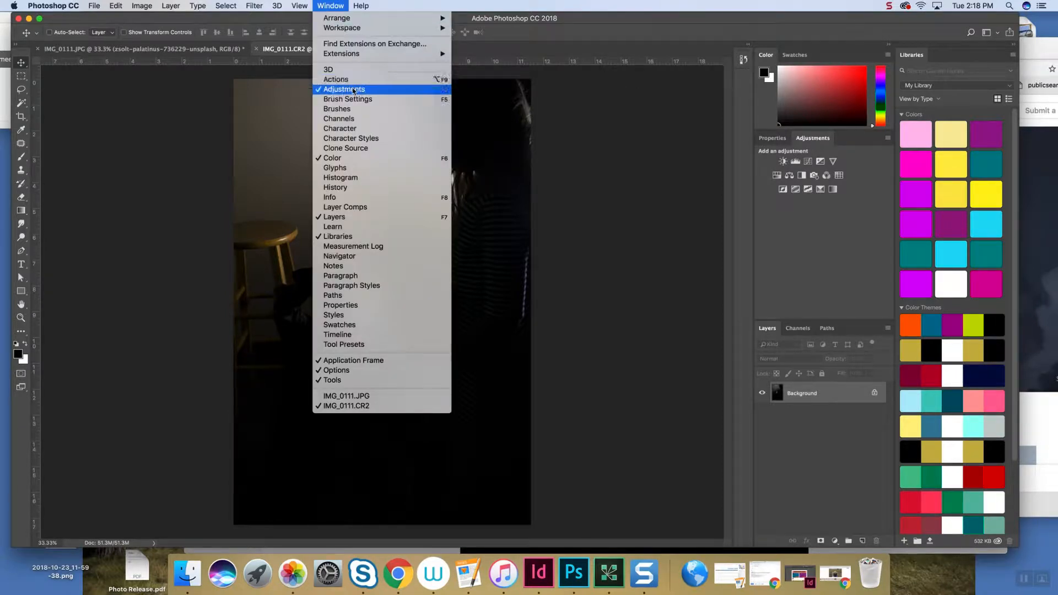
{"action": "left_click", "coordinate": [871, 157]}
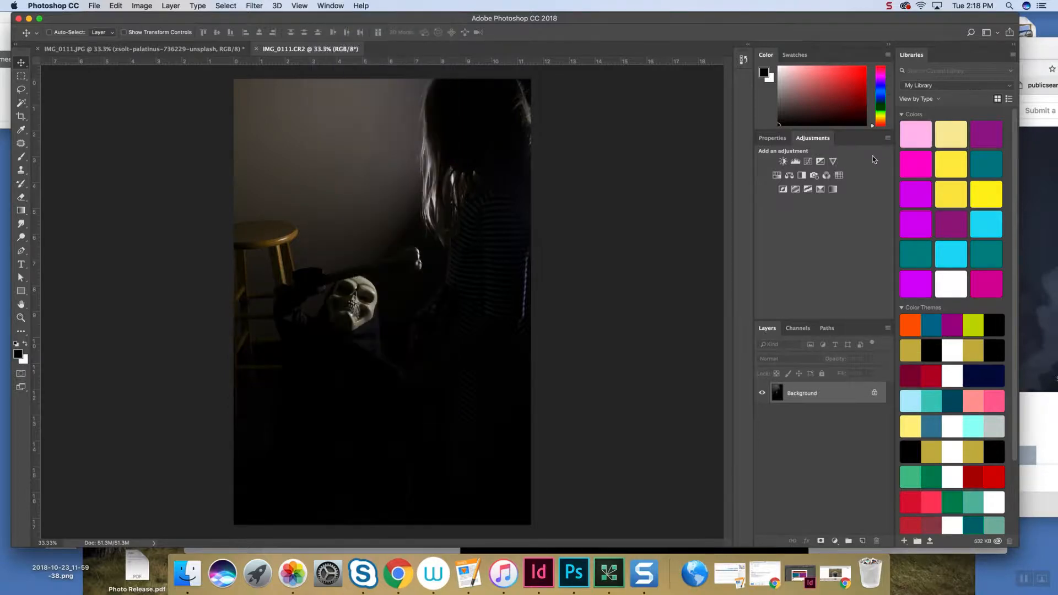
{"action": "left_click", "coordinate": [802, 175]}
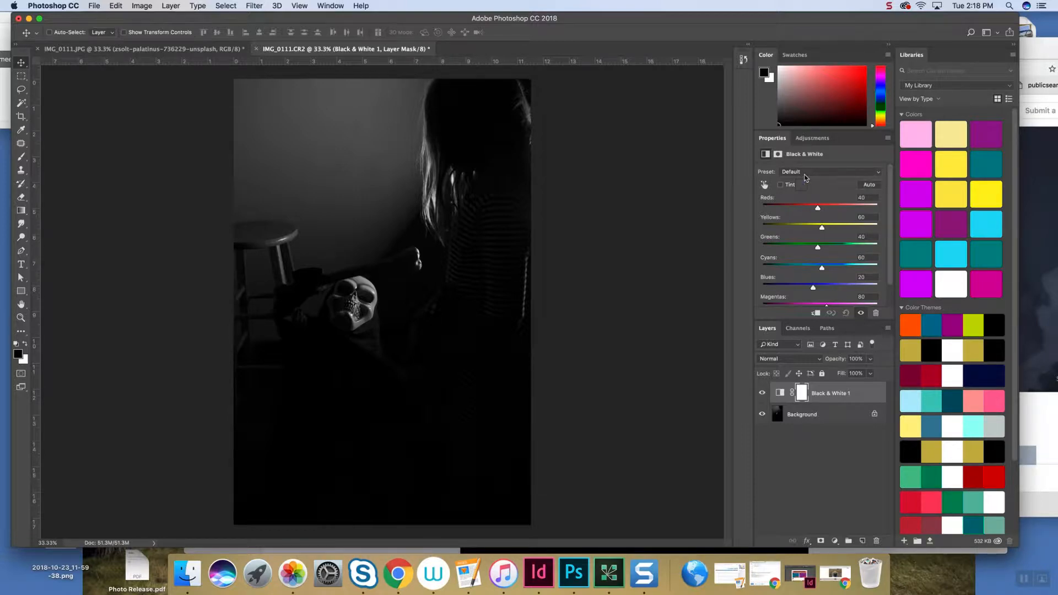
{"action": "left_click", "coordinate": [814, 138]}
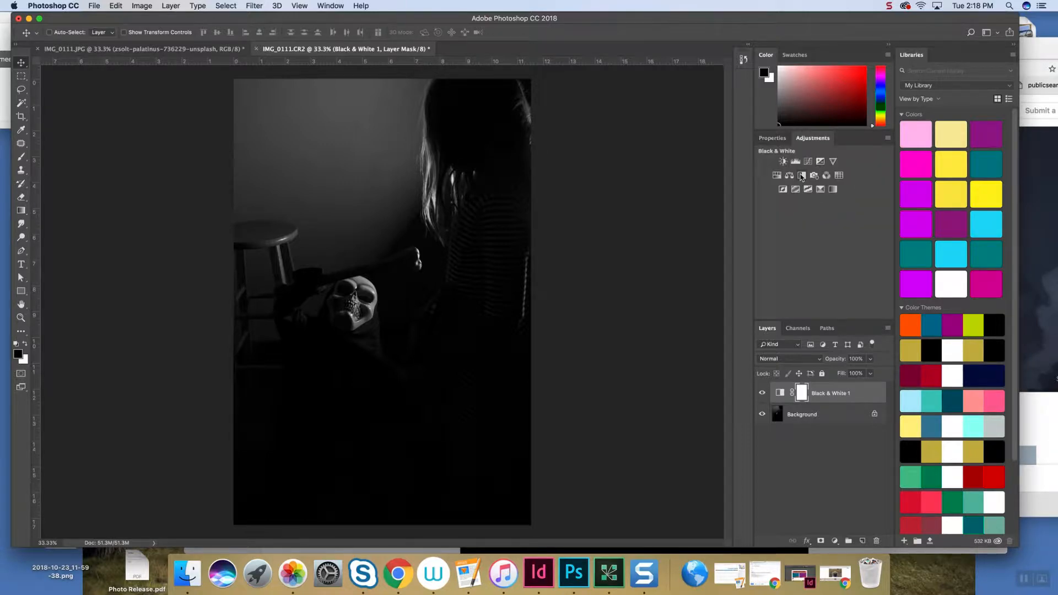
{"action": "left_click", "coordinate": [774, 139]}
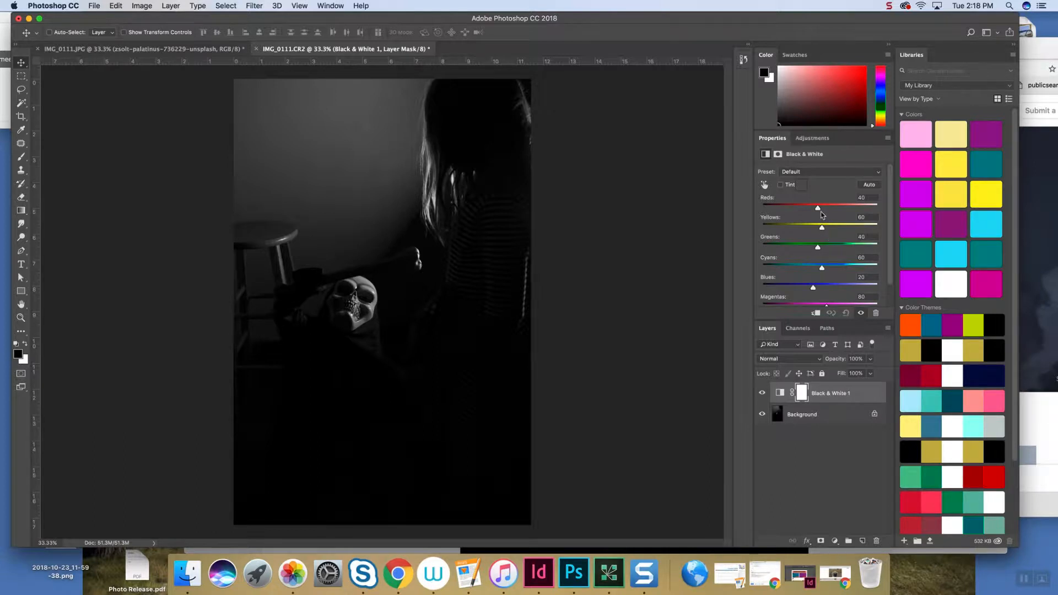
{"action": "left_click_drag", "start_coordinate": [819, 209], "coordinate": [821, 250]}
- Add a Brightness/Contrast adjustment layer above the Black & White layer and raise the brightness
{"action": "left_click", "coordinate": [813, 139]}
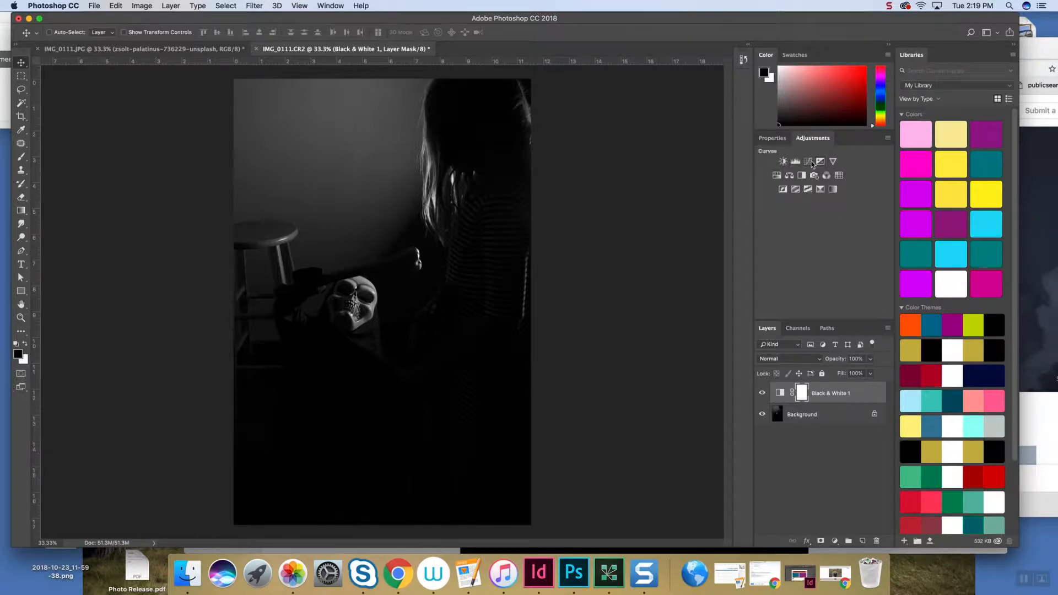
{"action": "left_click", "coordinate": [783, 161]}
{"action": "left_click_drag", "start_coordinate": [819, 196], "coordinate": [838, 200]}
- Add a Curves adjustment layer and lift the midpoint of the RGB curve slightly to lighten the midtones
{"action": "left_click", "coordinate": [809, 139]}
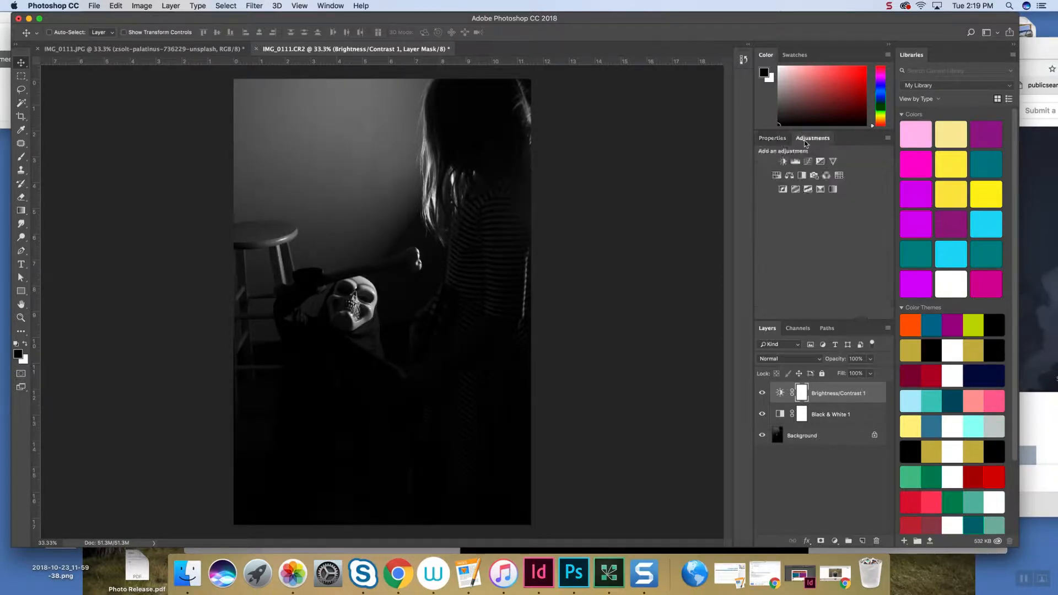
{"action": "left_click", "coordinate": [808, 161]}
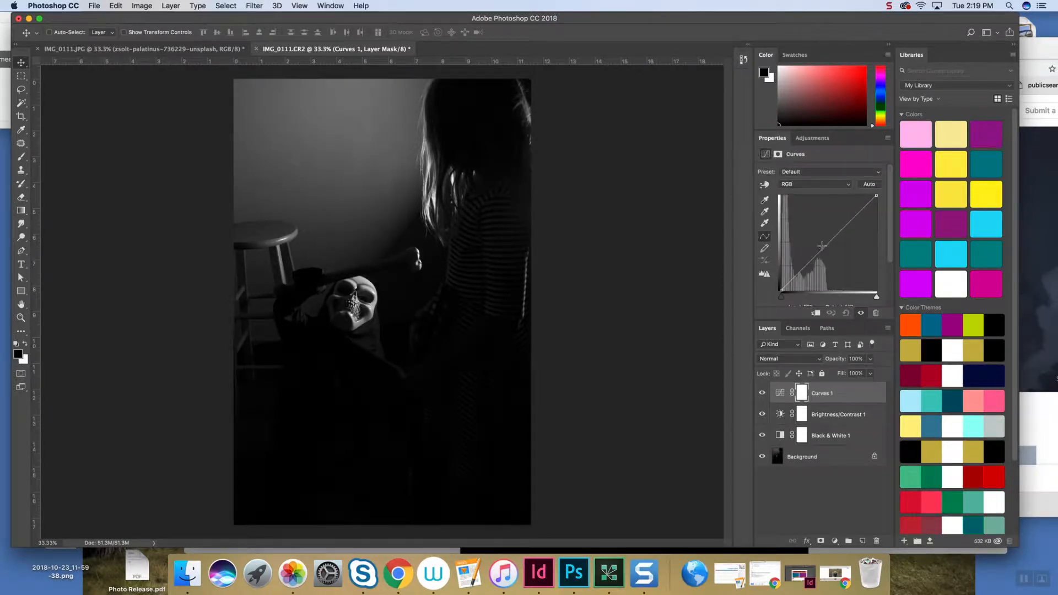
{"action": "left_click_drag", "start_coordinate": [820, 247], "coordinate": [819, 245]}
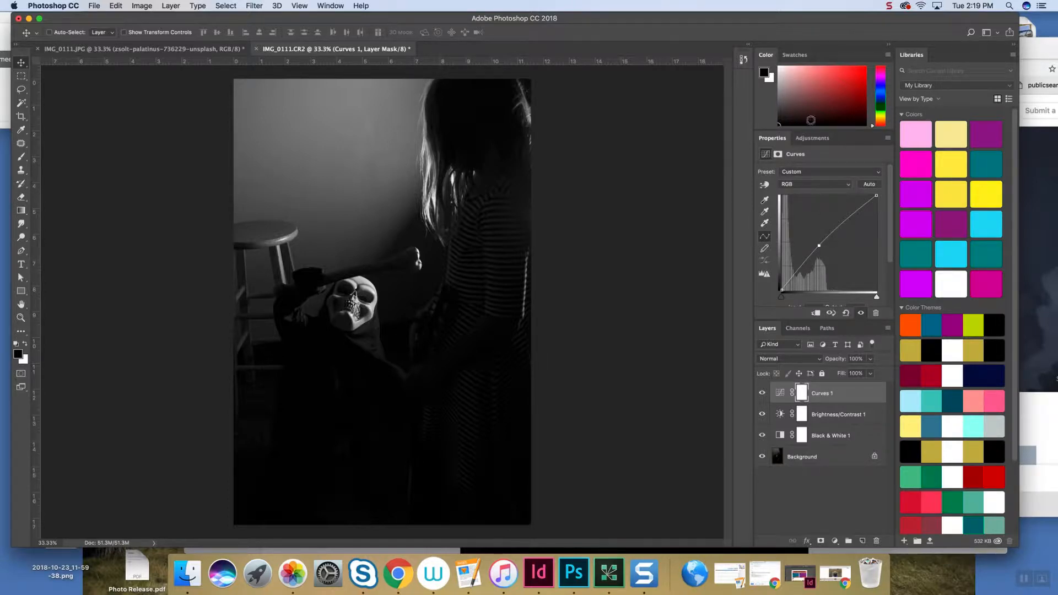
{"action": "left_click", "coordinate": [812, 138]}
{"action": "left_click", "coordinate": [779, 140]}
- Set the Crop tool to constrain the photo's crop to the Original Ratio
{"action": "left_click", "coordinate": [22, 121]}
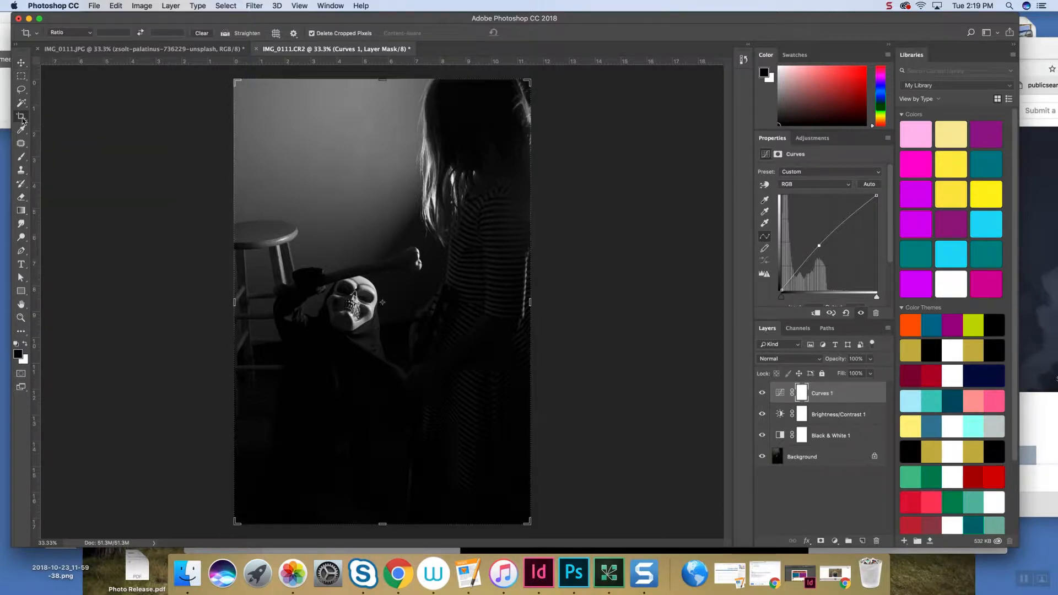
{"action": "left_click", "coordinate": [88, 33]}
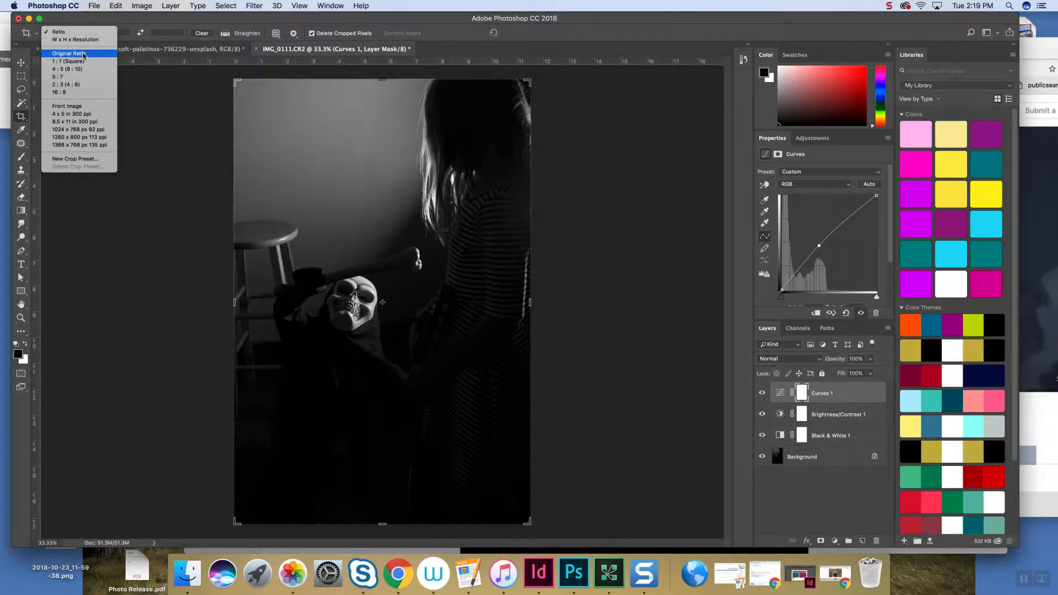
{"action": "left_click", "coordinate": [87, 24]}
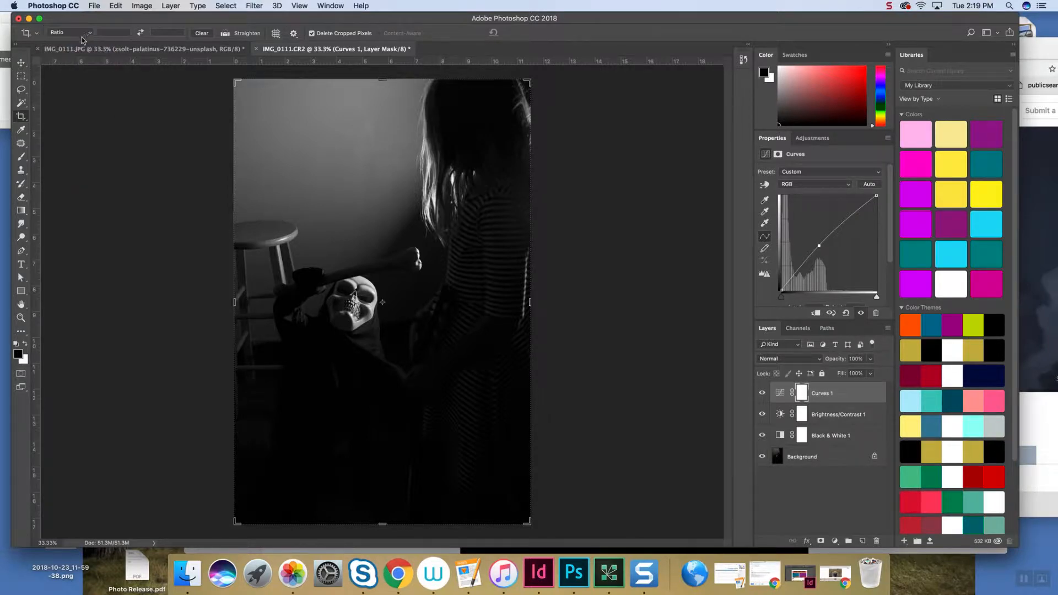
{"action": "left_click", "coordinate": [90, 35]}
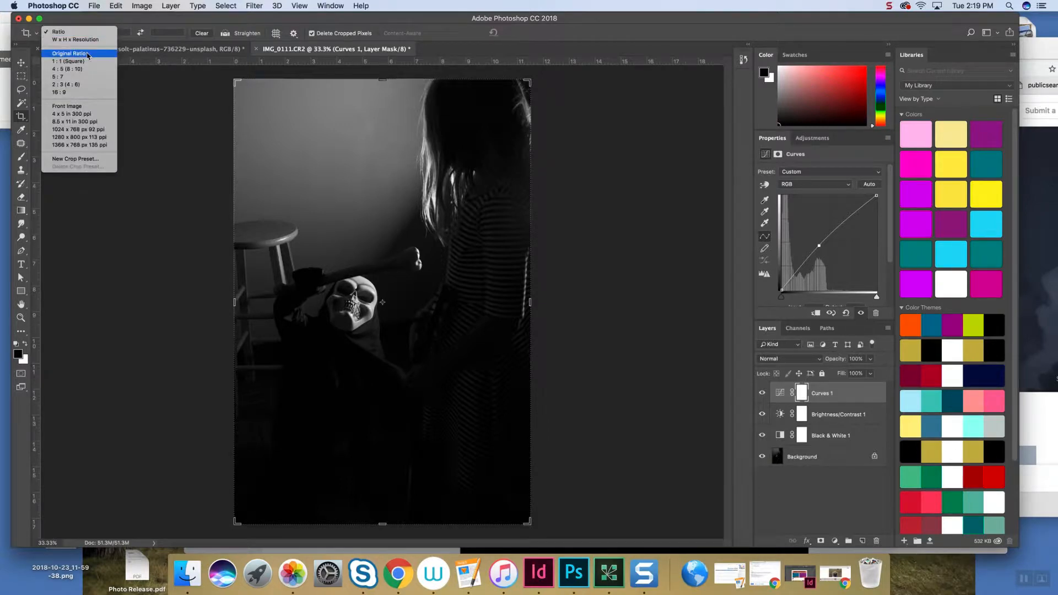
{"action": "left_click", "coordinate": [87, 55]}
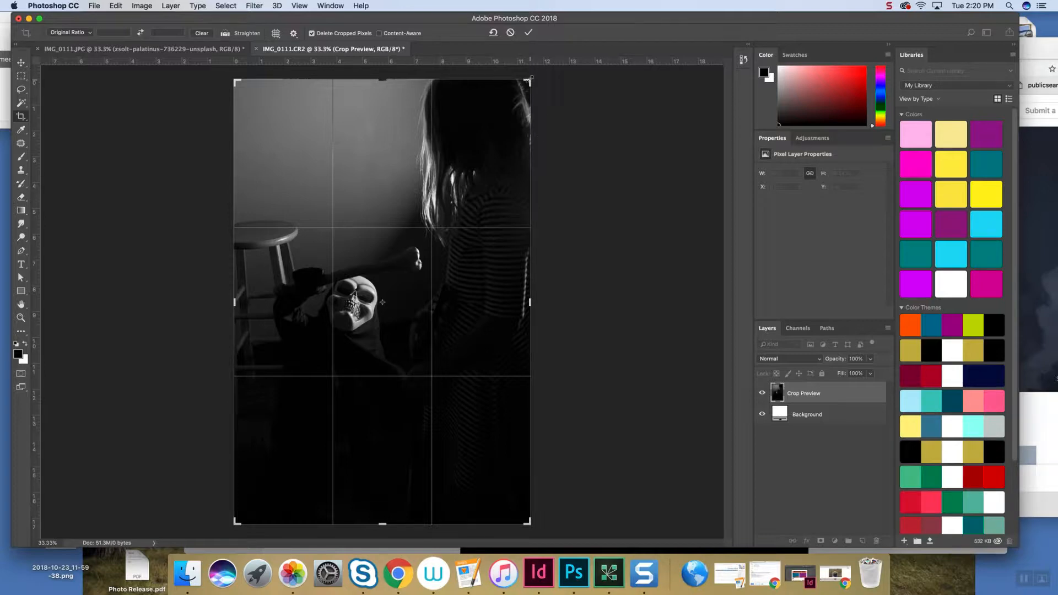
- Crop the photo tightly around the figure and the skull, cutting off most of the stool, and apply the crop
{"action": "left_click_drag", "start_coordinate": [530, 78], "coordinate": [549, 89]}
{"action": "left_click_drag", "start_coordinate": [528, 521], "coordinate": [520, 510]}
{"action": "key", "text": "super+r"}
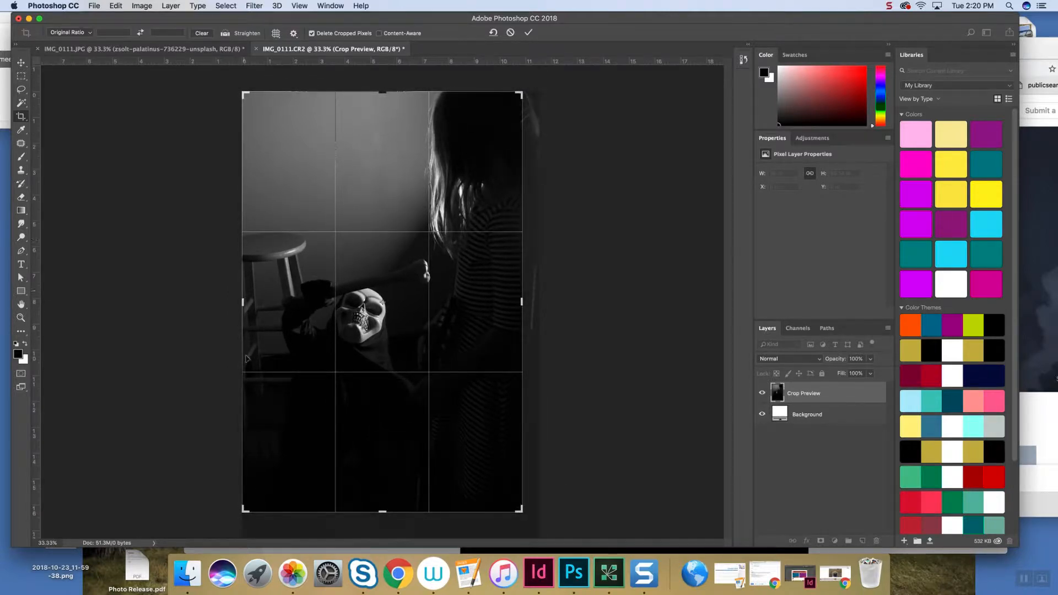
{"action": "left_click_drag", "start_coordinate": [248, 514], "coordinate": [318, 478]}
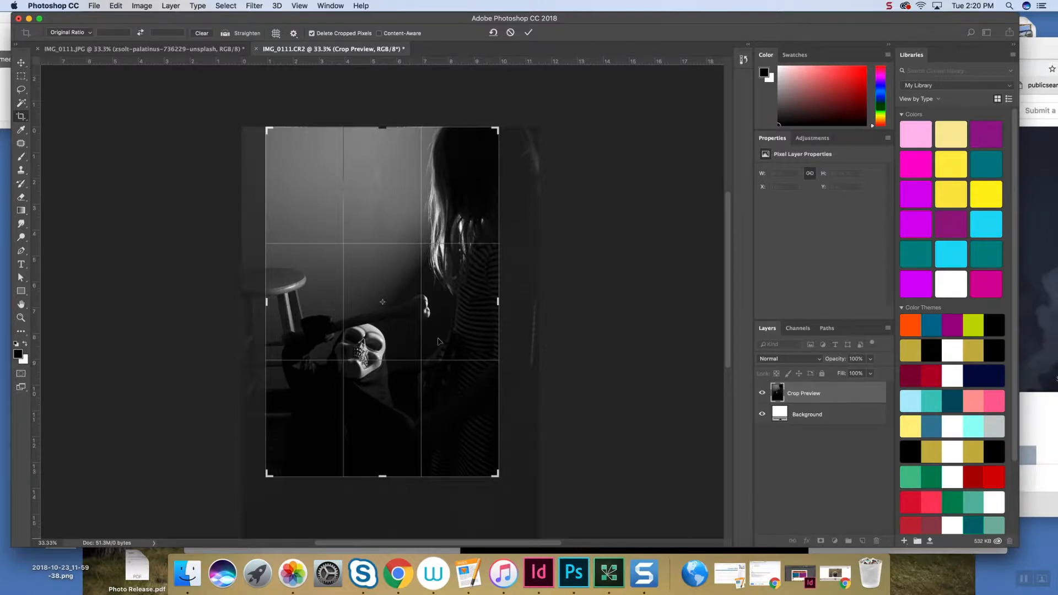
{"action": "left_click_drag", "start_coordinate": [439, 339], "coordinate": [440, 323]}
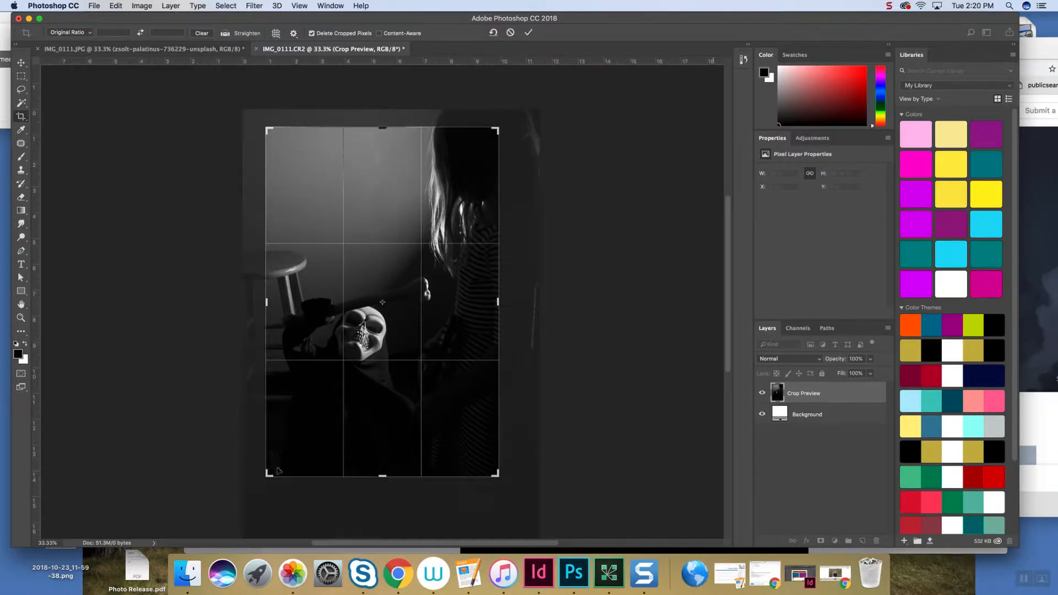
{"action": "left_click_drag", "start_coordinate": [268, 474], "coordinate": [282, 464]}
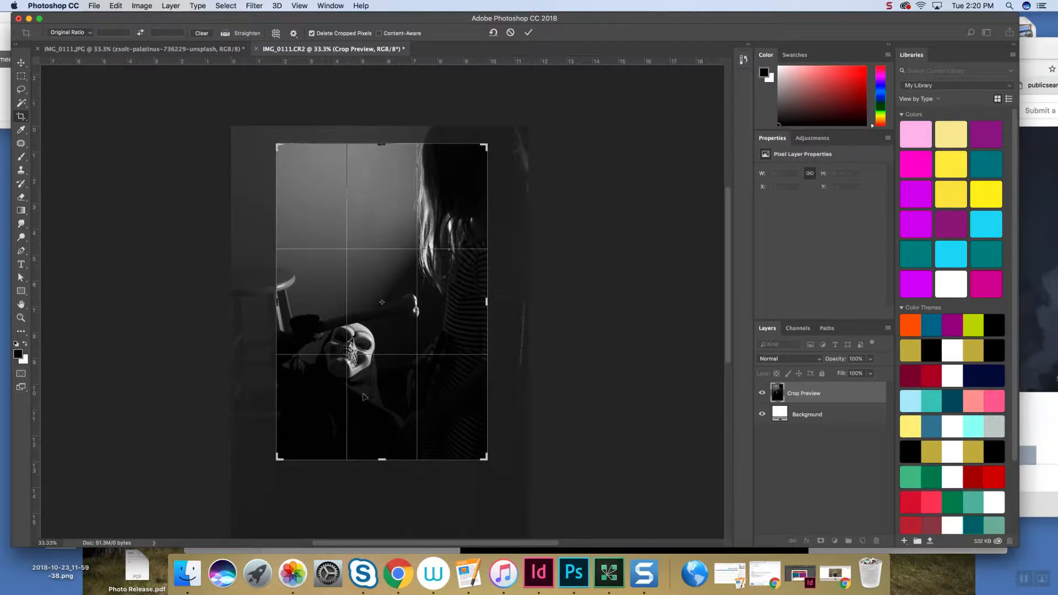
{"action": "left_click", "coordinate": [528, 35]}
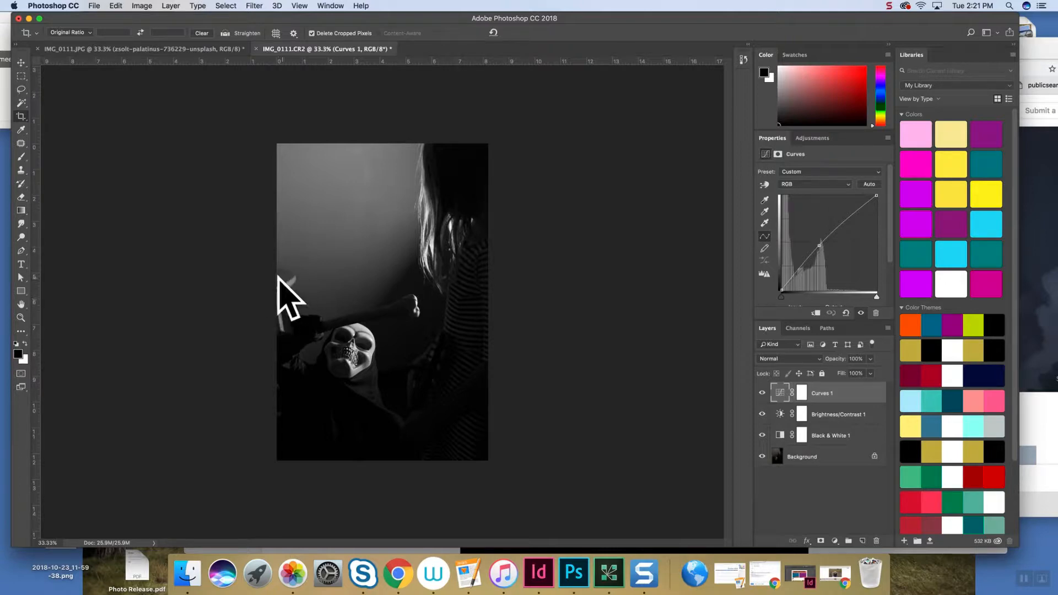
- Patch out the rest of the stool on the Background layer using clean wall areas beside it, and clear the selection
{"action": "left_click", "coordinate": [805, 457]}
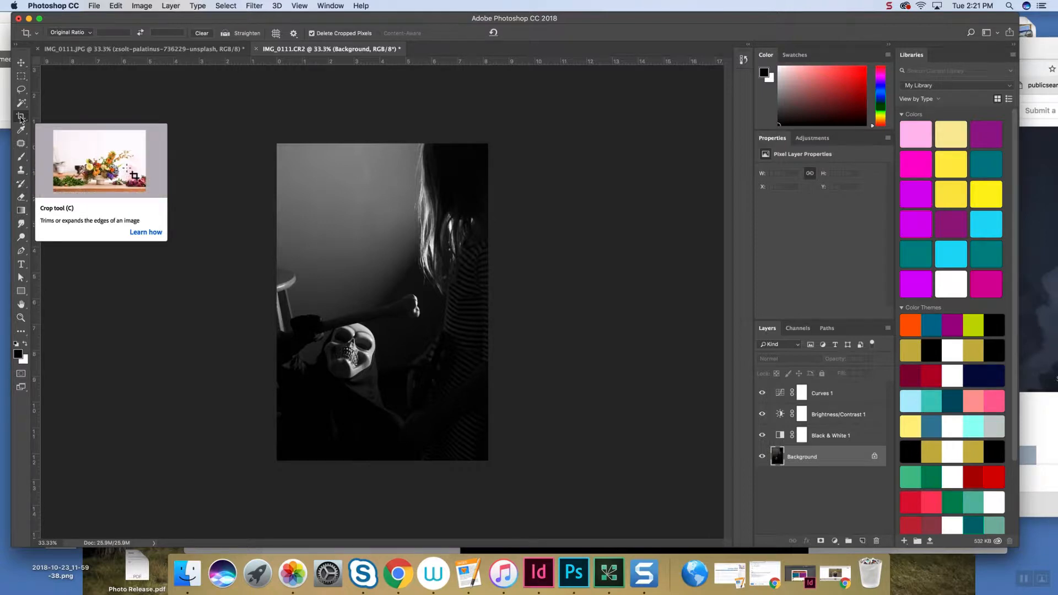
{"action": "left_click", "coordinate": [21, 145]}
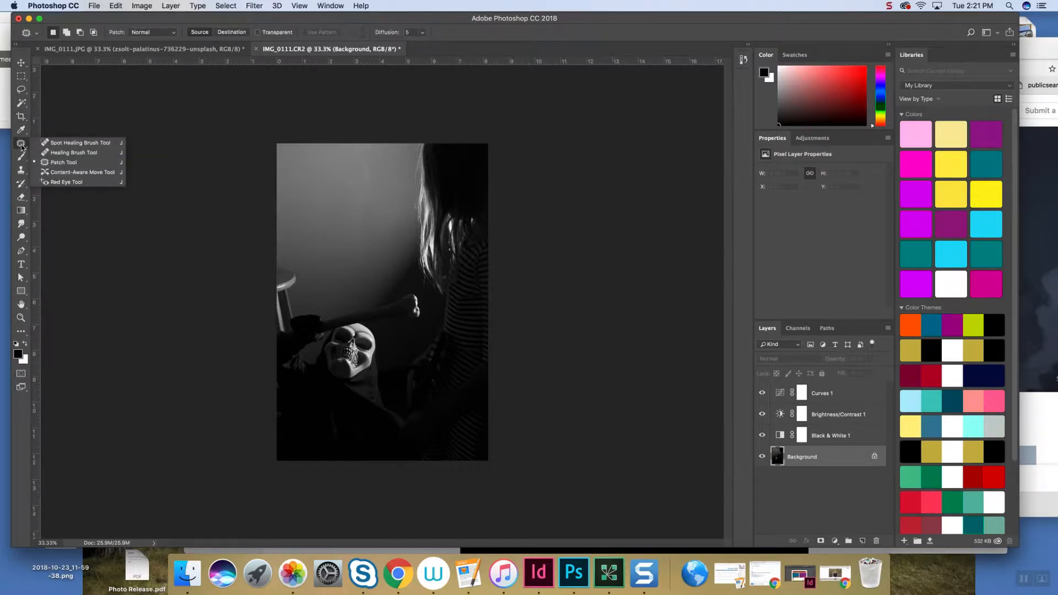
{"action": "left_click", "coordinate": [64, 162]}
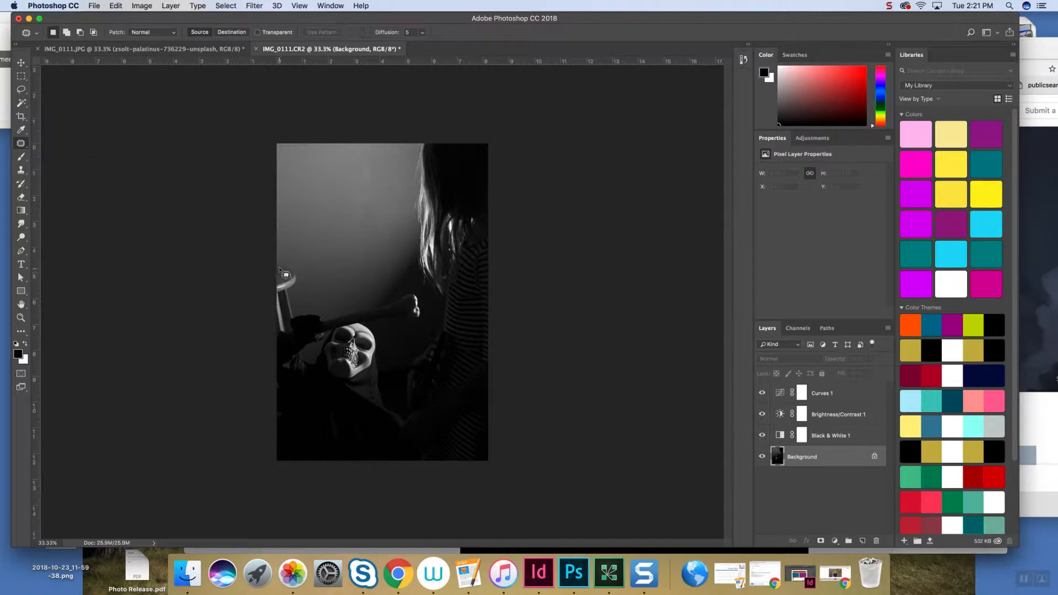
{"action": "mouse_move", "coordinate": [280, 269]}
{"action": "left_mouse_down"}
{"action": "mouse_move", "coordinate": [297, 280]}
{"action": "mouse_move", "coordinate": [291, 333]}
{"action": "mouse_move", "coordinate": [278, 333]}
{"action": "mouse_move", "coordinate": [279, 268]}
{"action": "mouse_move", "coordinate": [307, 292]}
{"action": "mouse_move", "coordinate": [325, 286]}
{"action": "mouse_move", "coordinate": [316, 290]}
{"action": "left_mouse_up"}
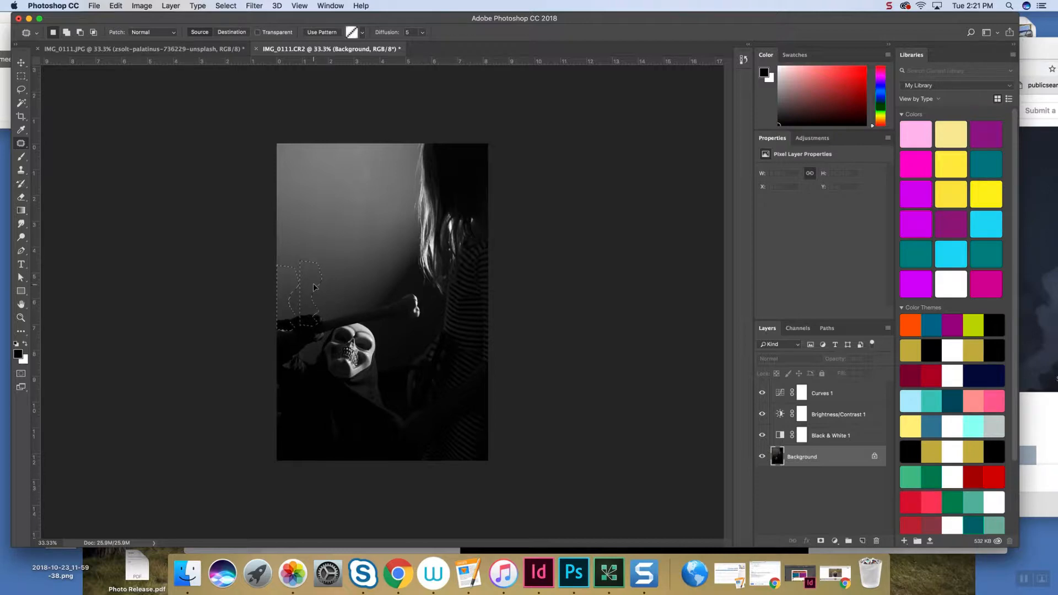
{"action": "left_click_drag", "start_coordinate": [313, 287], "coordinate": [313, 287]}
{"action": "left_click_drag", "start_coordinate": [284, 308], "coordinate": [357, 288]}
{"action": "key", "text": "super+d"}
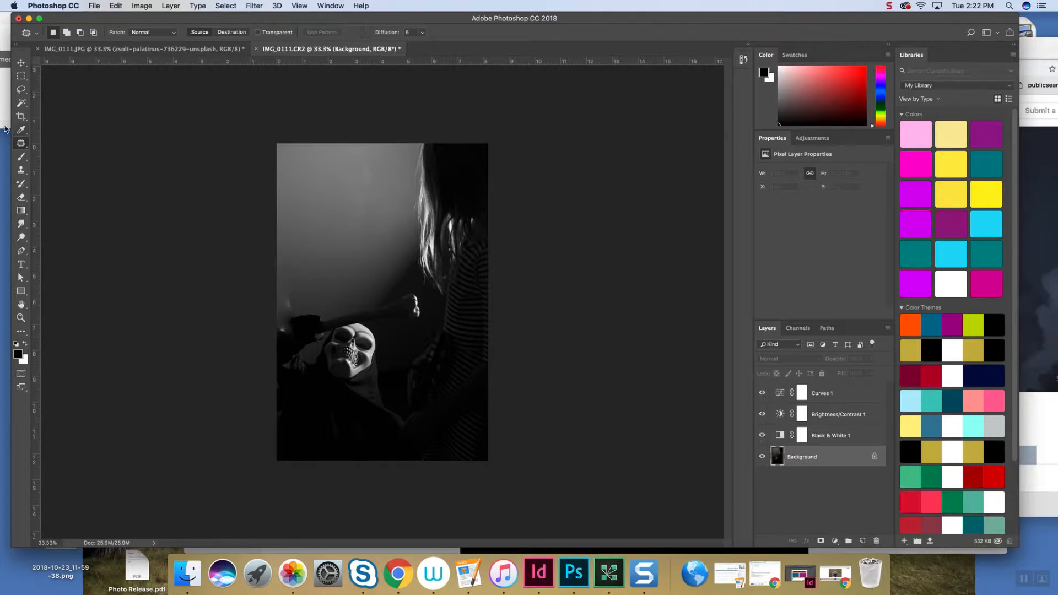
- Remove the bright stool remnant on the wall with the Content-Aware Spot Healing Brush
{"action": "left_click", "coordinate": [24, 146]}
{"action": "left_click", "coordinate": [61, 144]}
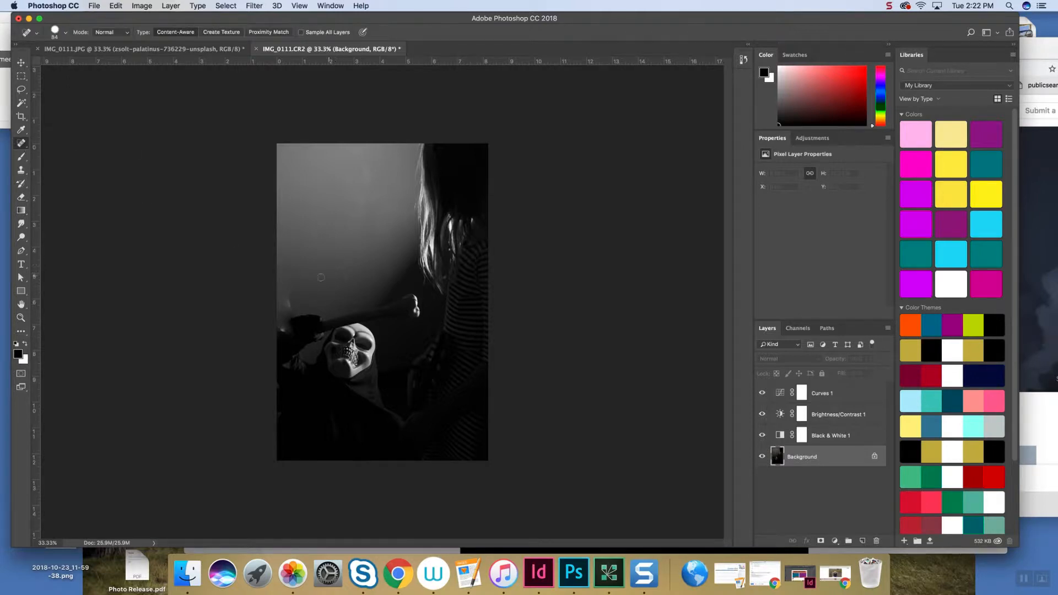
{"action": "mouse_move", "coordinate": [286, 301]}
{"action": "left_mouse_down"}
{"action": "mouse_move", "coordinate": [308, 310]}
{"action": "mouse_move", "coordinate": [282, 262]}
{"action": "mouse_move", "coordinate": [289, 314]}
{"action": "mouse_move", "coordinate": [287, 302]}
{"action": "left_mouse_up"}
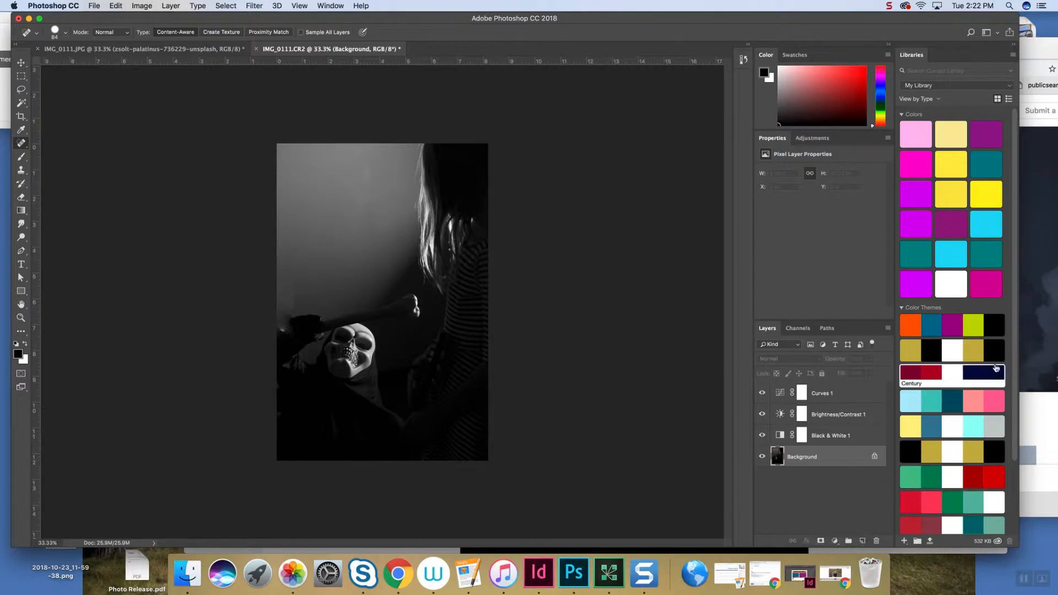
- Switch to Chrome and search Unsplash for fire photos
{"action": "left_click", "coordinate": [1042, 60]}
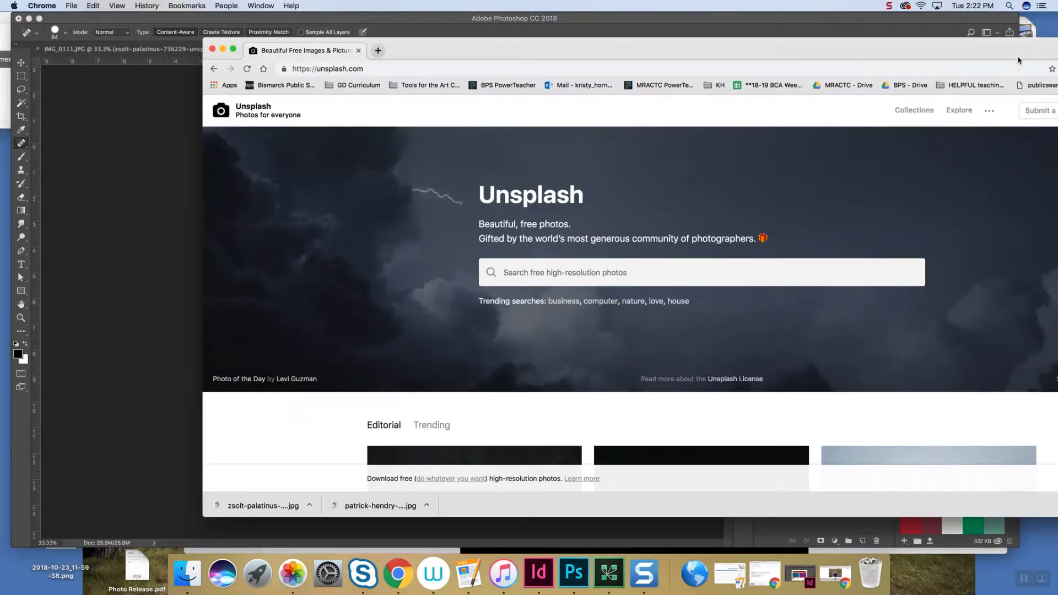
{"action": "left_click", "coordinate": [613, 276]}
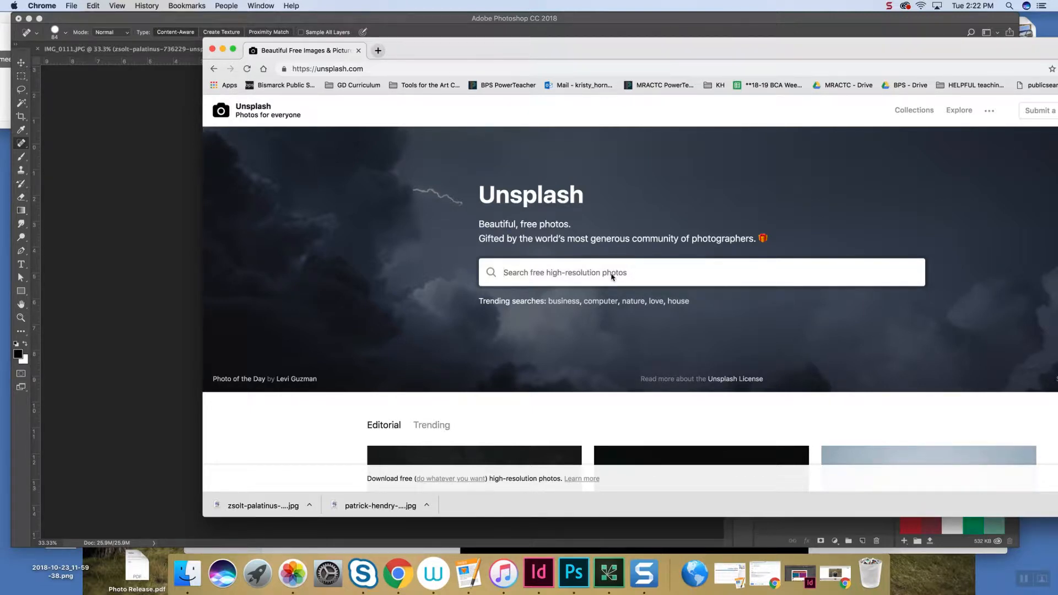
{"action": "type", "text": "fire"}
{"action": "key", "text": "Return"}
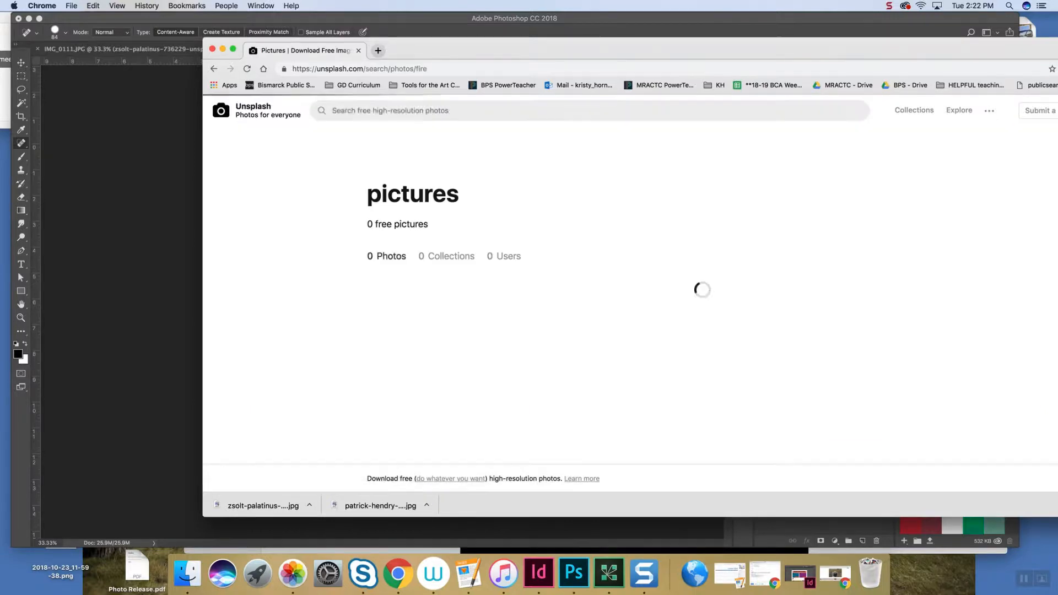
- Browse the fire search results for a photo of flames on a black background
{"action": "scroll", "coordinate": [640, 341], "scroll_direction": "down", "scroll_amount": 6}
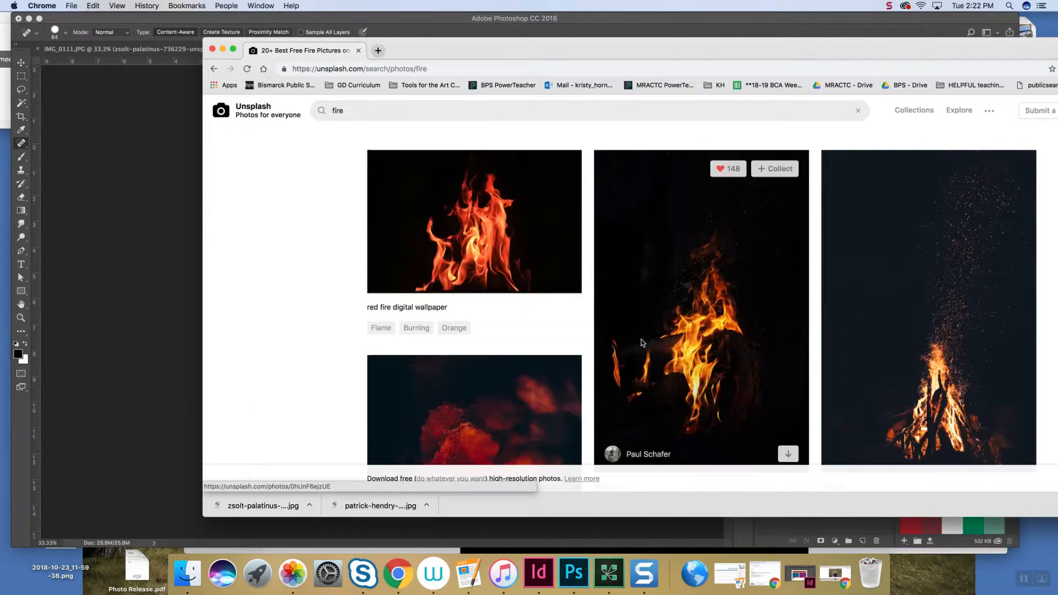
{"action": "scroll", "coordinate": [642, 343], "scroll_direction": "down", "scroll_amount": 8}
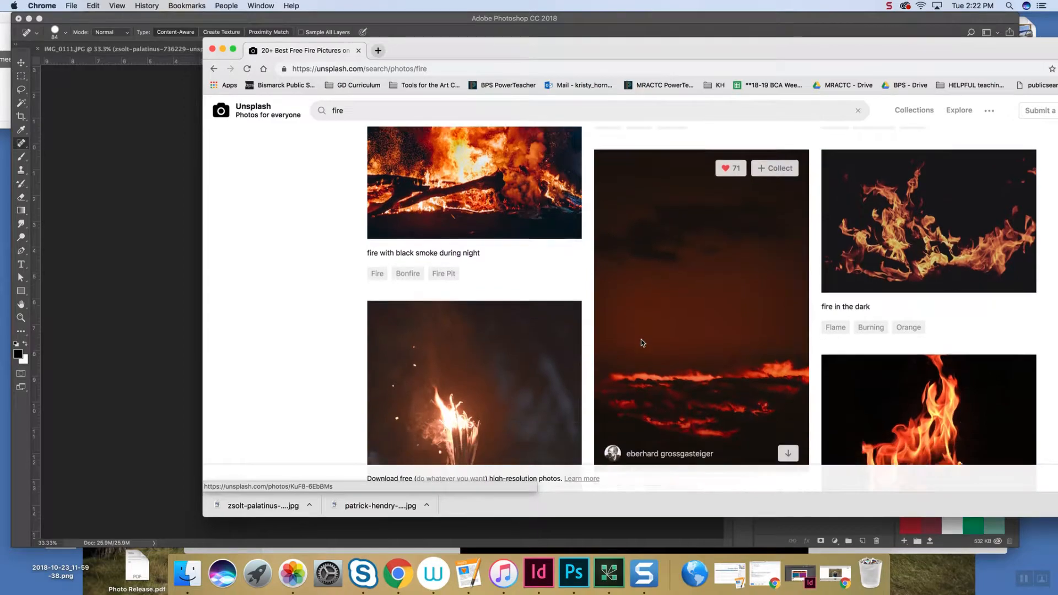
{"action": "scroll", "coordinate": [641, 339], "scroll_direction": "down", "scroll_amount": 10}
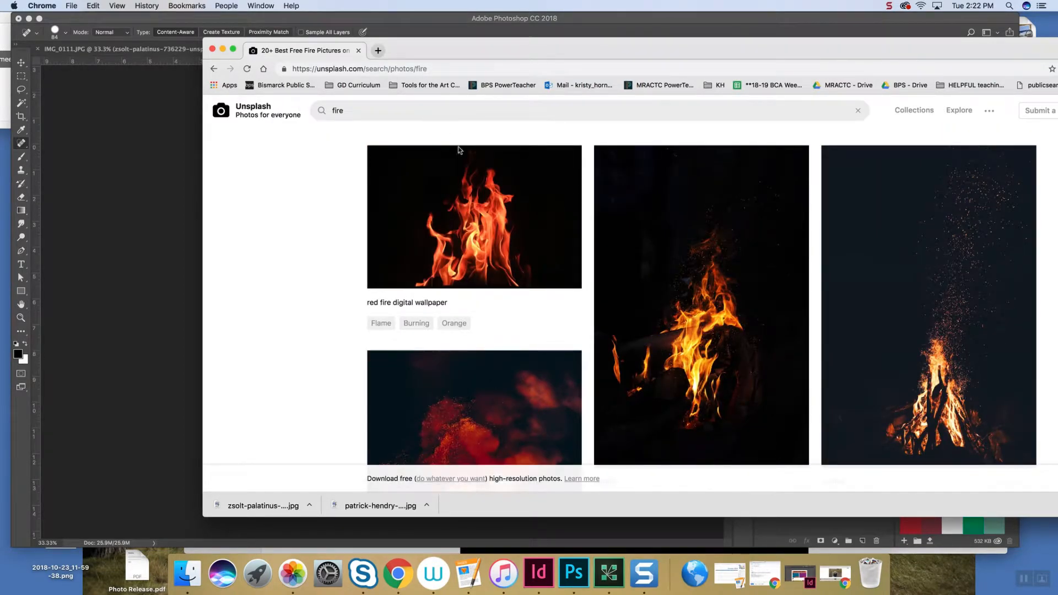
{"action": "scroll", "coordinate": [659, 241], "scroll_direction": "down", "scroll_amount": 3}
{"action": "scroll", "coordinate": [660, 241], "scroll_direction": "down", "scroll_amount": 15}
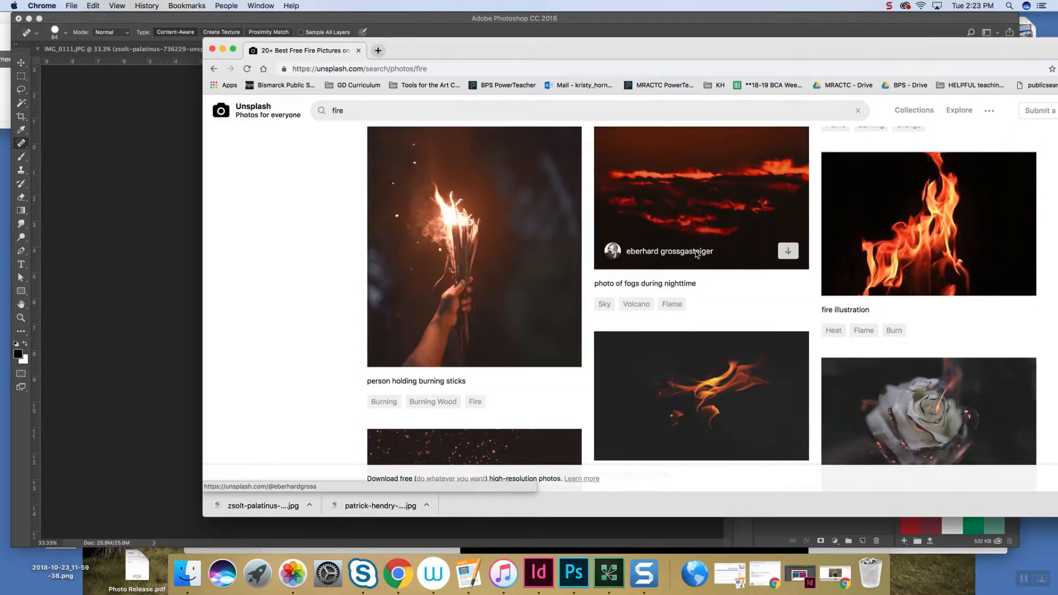
{"action": "scroll", "coordinate": [696, 254], "scroll_direction": "down", "scroll_amount": 15}
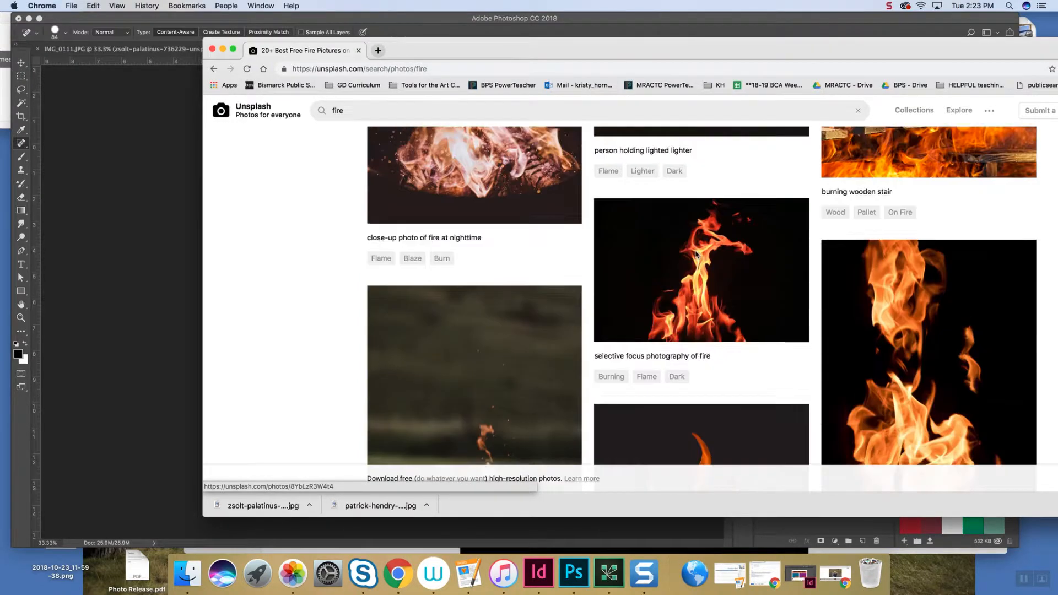
{"action": "scroll", "coordinate": [696, 254], "scroll_direction": "down", "scroll_amount": 10}
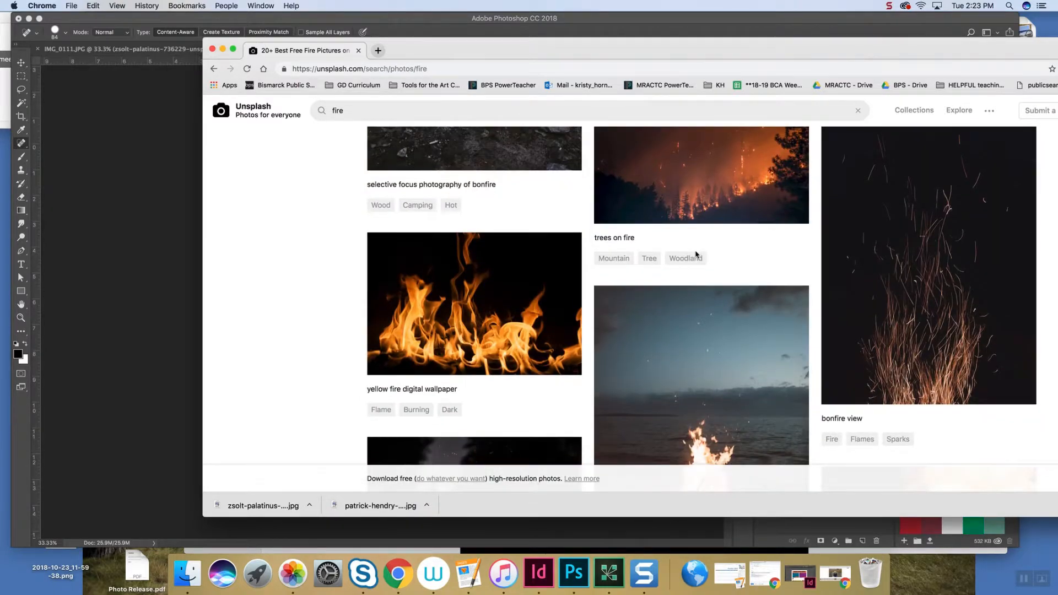
{"action": "scroll", "coordinate": [696, 254], "scroll_direction": "down", "scroll_amount": 15}
{"action": "scroll", "coordinate": [694, 256], "scroll_direction": "up", "scroll_amount": 20}
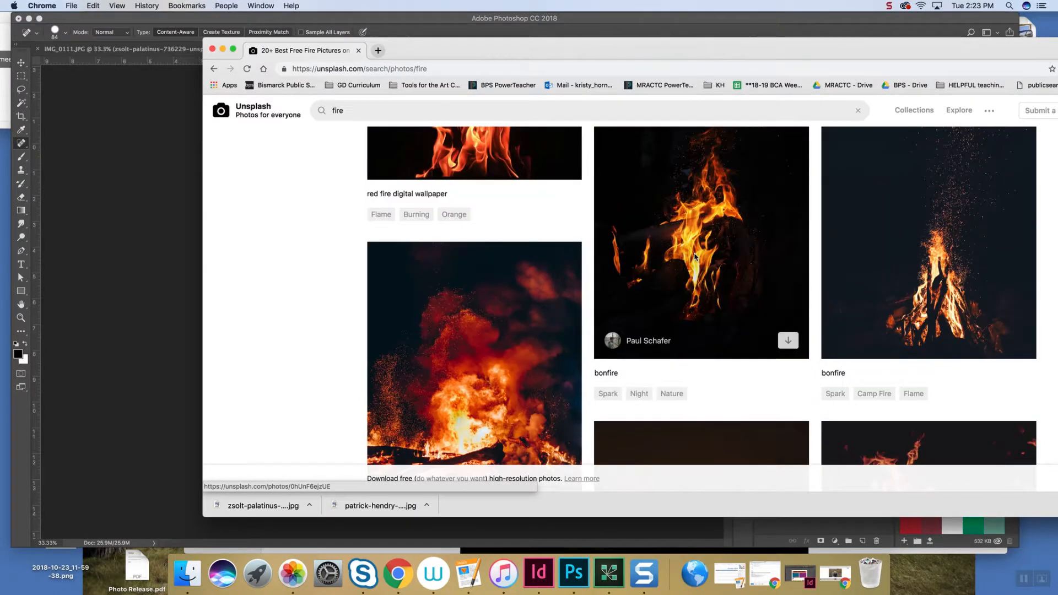
- Open the "red fire digital wallpaper" photo and download it
{"action": "left_click", "coordinate": [517, 244]}
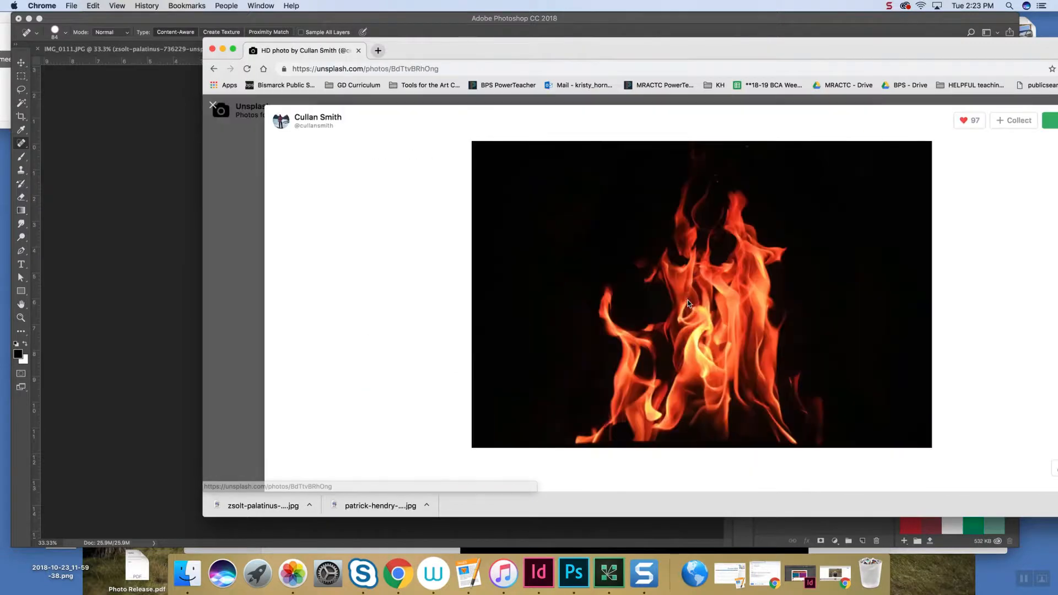
{"action": "left_click_drag", "start_coordinate": [959, 44], "coordinate": [820, 38]}
{"action": "left_click", "coordinate": [962, 113]}
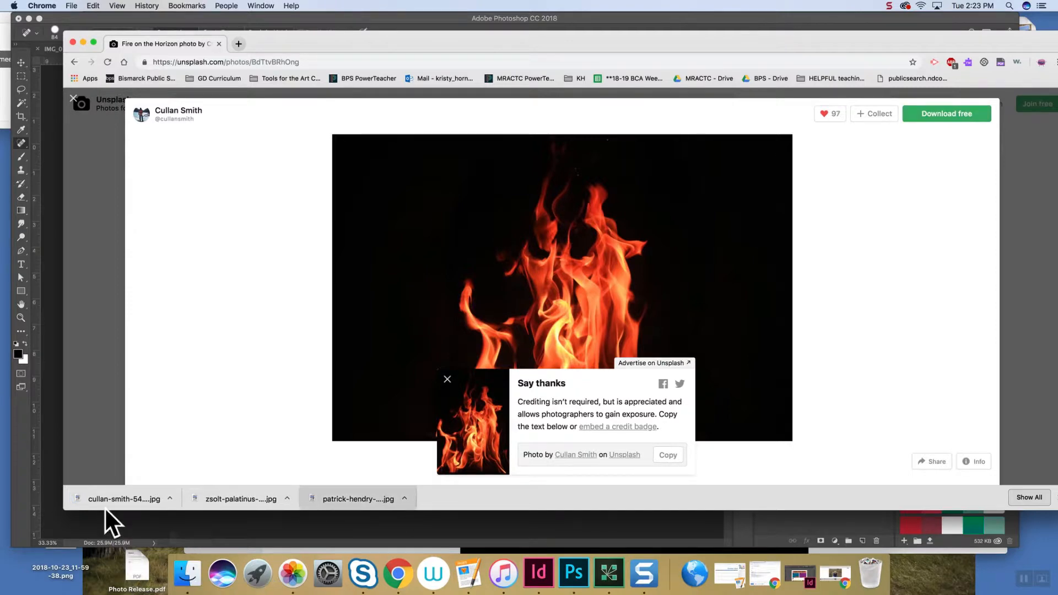
- Place the downloaded fire photo into the IMG_0111.CR2 document in Photoshop and move its layer above the Curves 1 layer
{"action": "left_click_drag", "start_coordinate": [118, 497], "coordinate": [182, 440]}
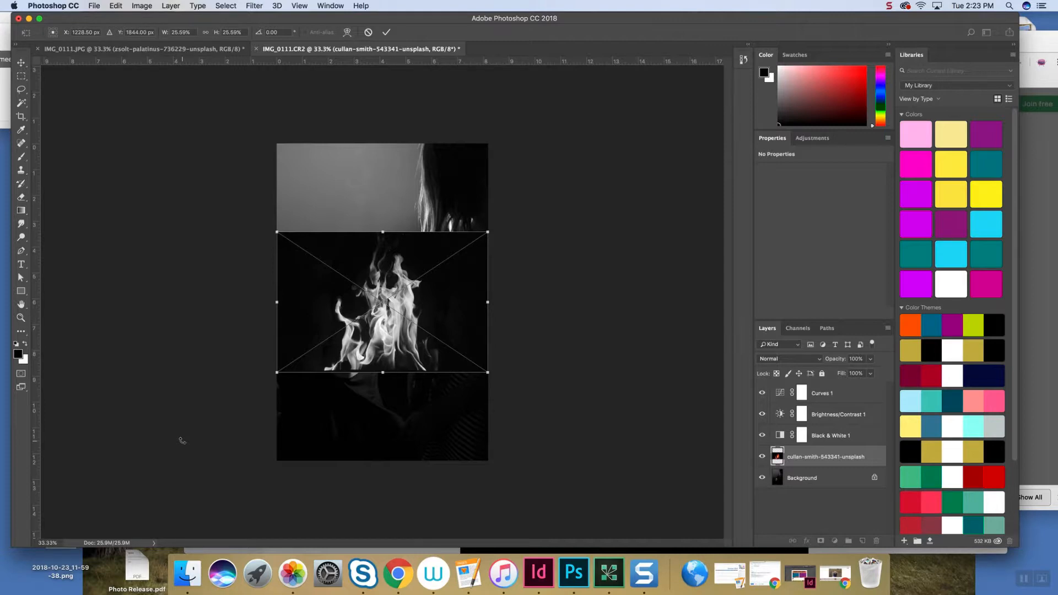
{"action": "left_click", "coordinate": [385, 32]}
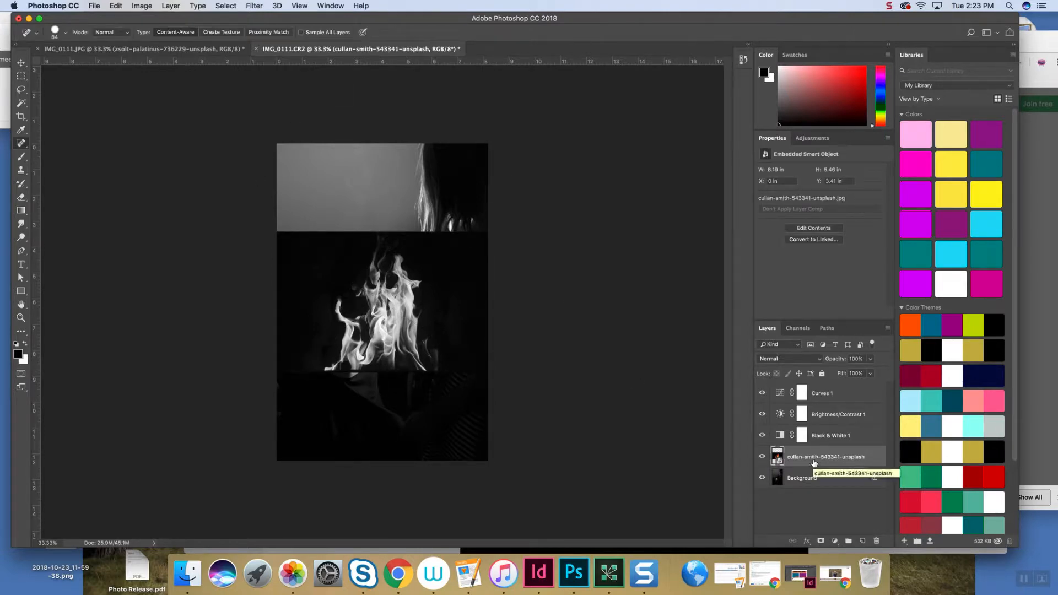
{"action": "left_click_drag", "start_coordinate": [814, 464], "coordinate": [813, 391]}
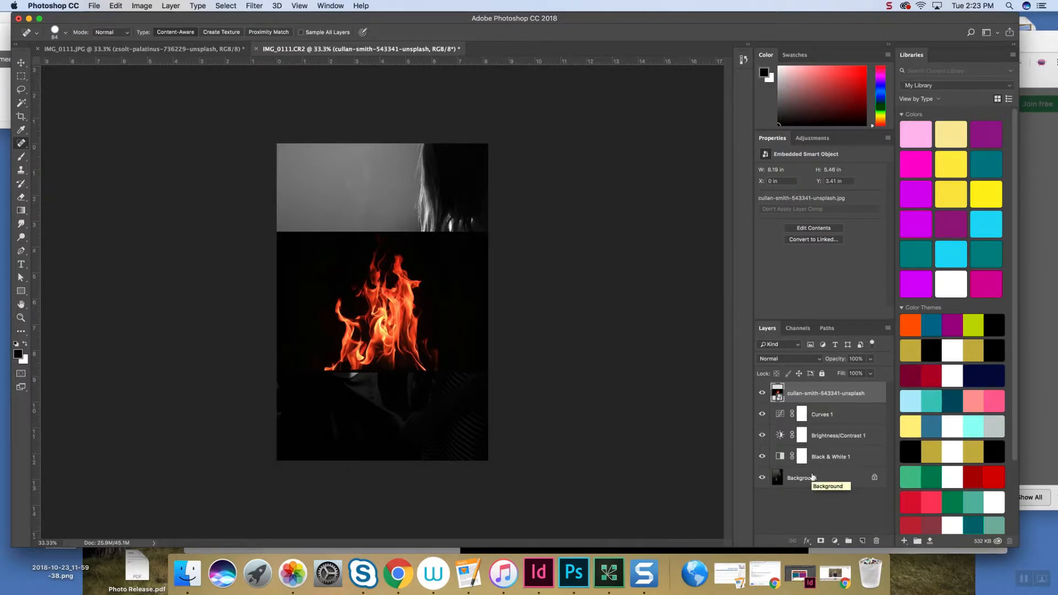
- Clip the Black & White, Brightness/Contrast and Curves adjustments to the Background and convert it to a regular layer named Layer 0
{"action": "left_click_drag", "start_coordinate": [812, 478], "coordinate": [819, 464]}
{"action": "left_click", "coordinate": [820, 464], "text": "alt"}
{"action": "left_click", "coordinate": [822, 444], "text": "alt"}
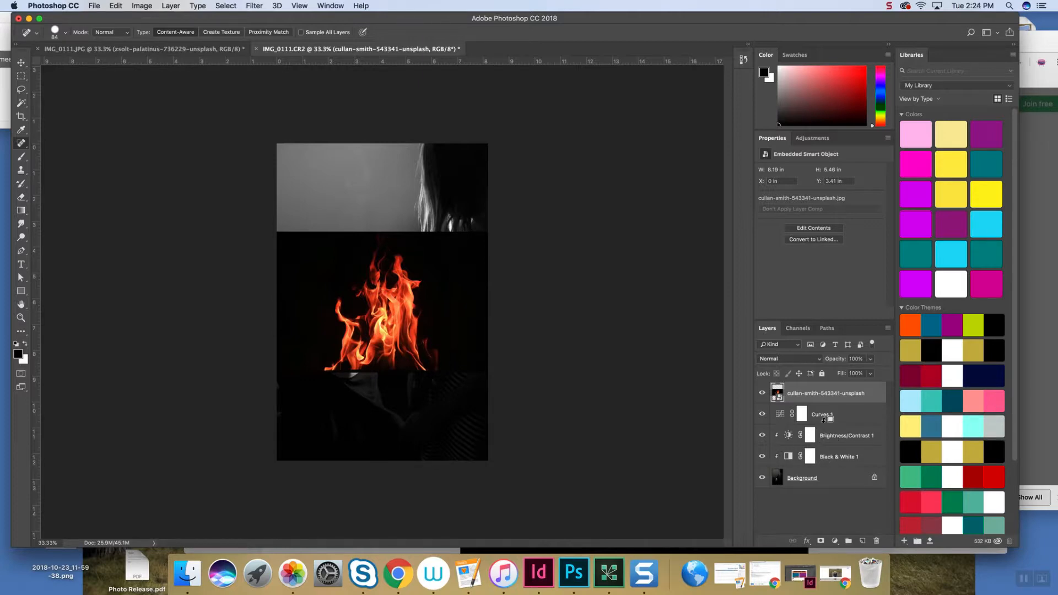
{"action": "left_click", "coordinate": [824, 420], "text": "alt"}
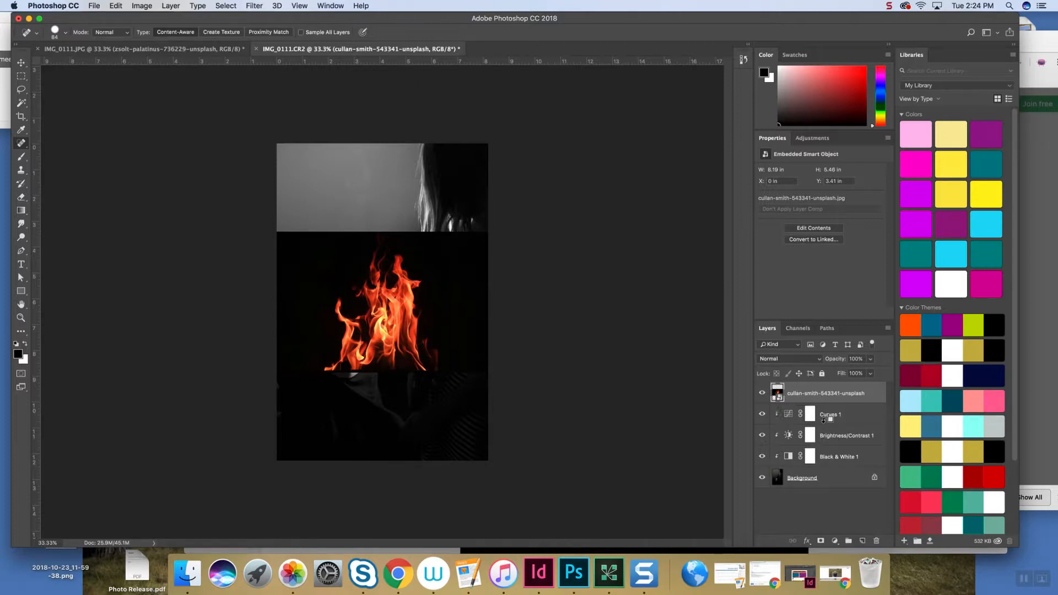
{"action": "double_click", "coordinate": [808, 479]}
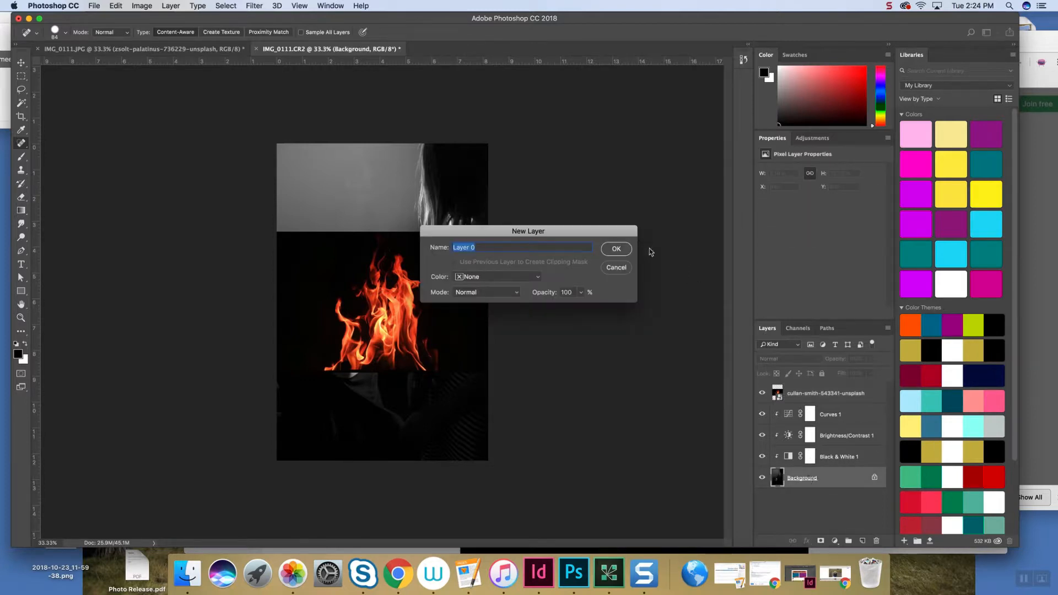
{"action": "left_click", "coordinate": [611, 249]}
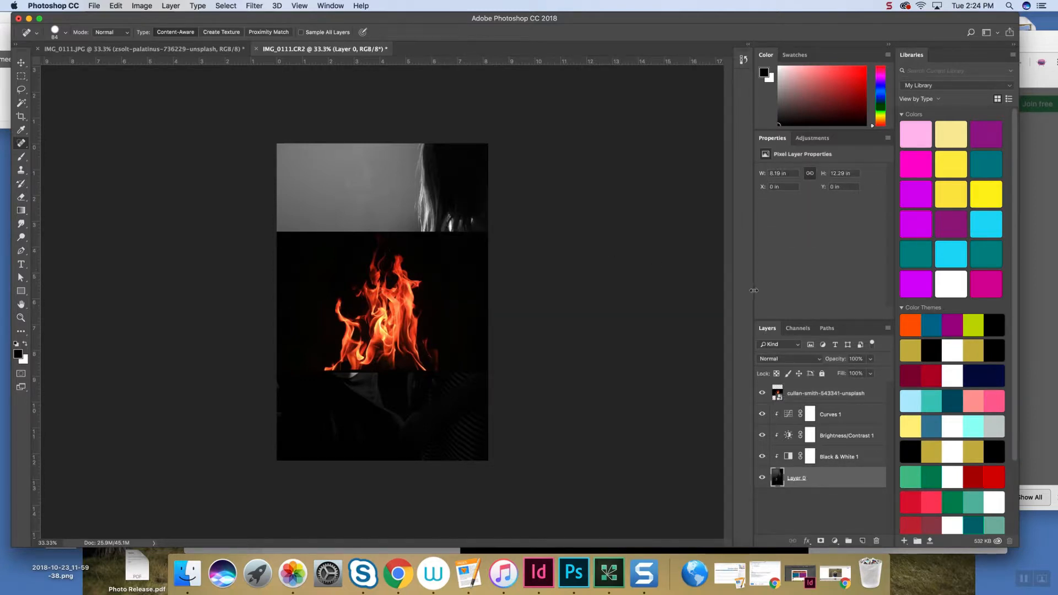
- Move the fire layer beneath Layer 0, try erasing a horizontal band across Layer 0 with a 600 px Eraser, and undo the erasing
{"action": "left_click_drag", "start_coordinate": [796, 396], "coordinate": [791, 488]}
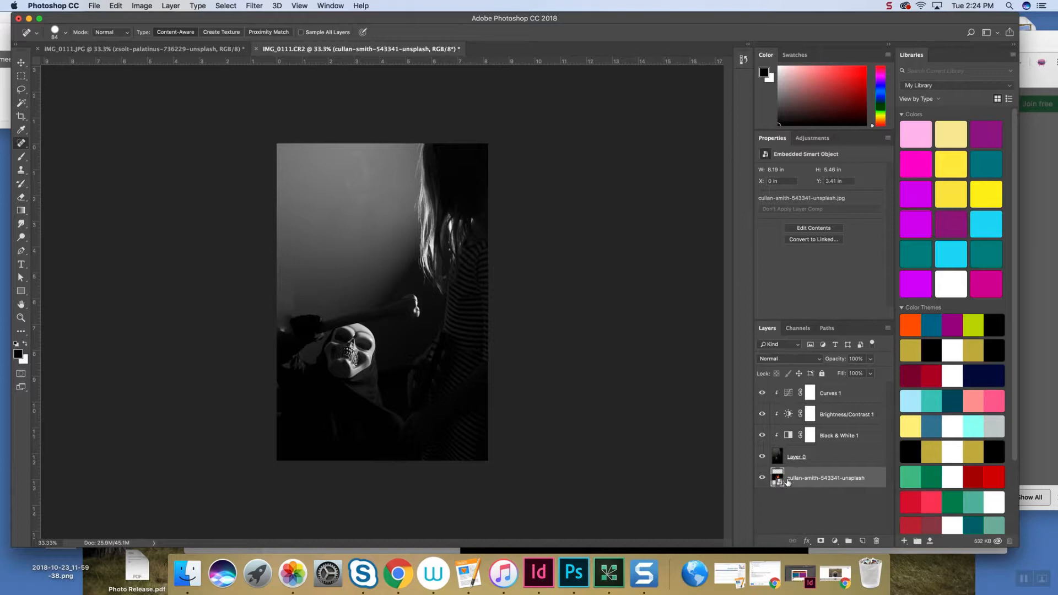
{"action": "left_click", "coordinate": [786, 459]}
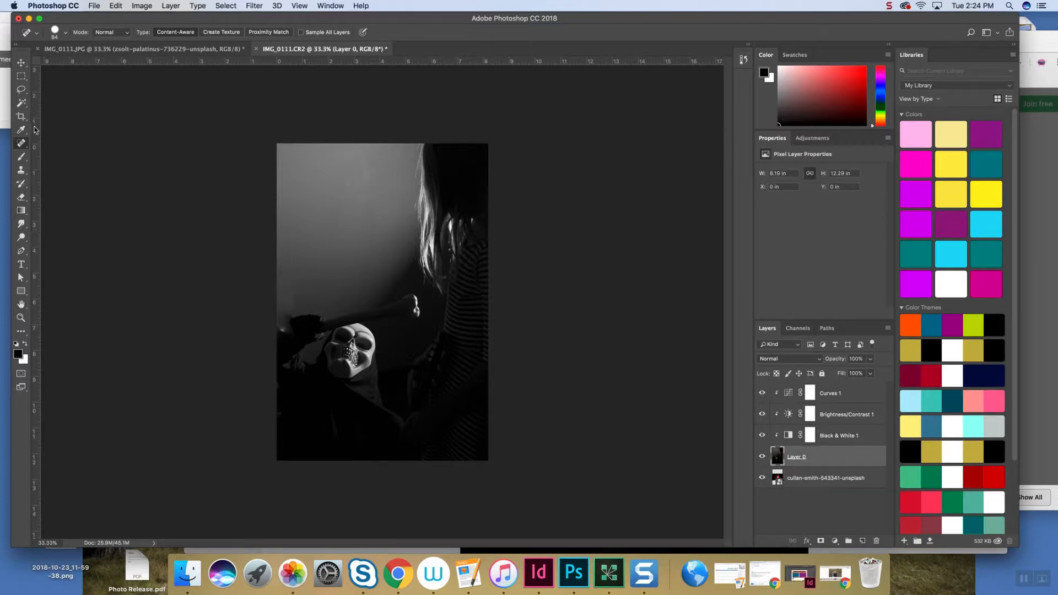
{"action": "left_click", "coordinate": [21, 197]}
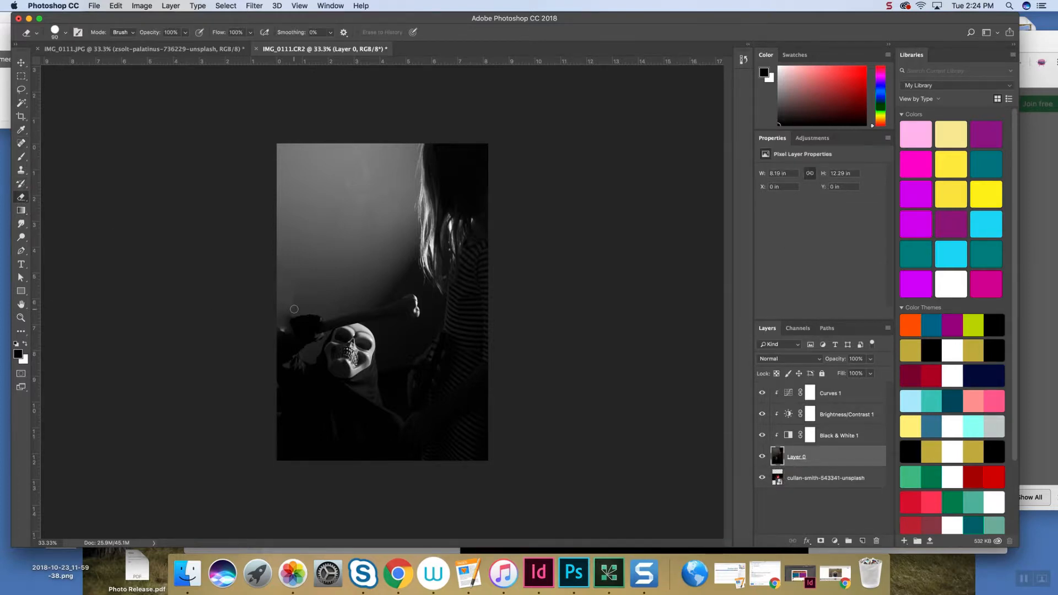
{"action": "key", "text": "bracketright"}
{"action": "key", "text": "bracketright"}
{"action": "key", "text": "bracketright"}
{"action": "key", "text": "bracketright"}
{"action": "key", "text": "bracketright"}
{"action": "key", "text": "bracketright"}
{"action": "key", "text": "bracketright"}
{"action": "key", "text": "bracketright"}
{"action": "key", "text": "bracketright"}
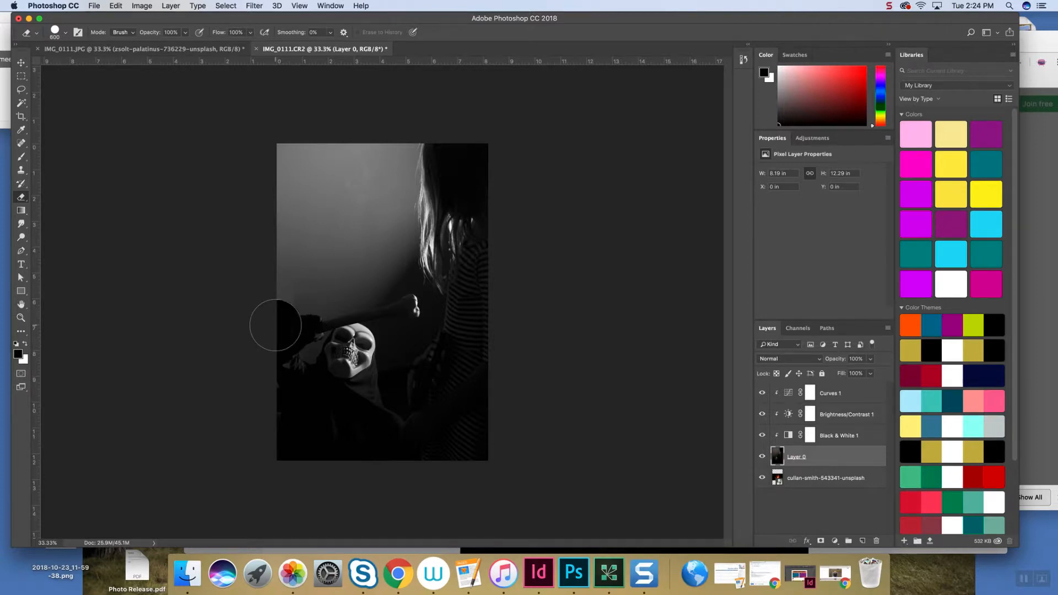
{"action": "left_click_drag", "start_coordinate": [276, 320], "coordinate": [578, 320]}
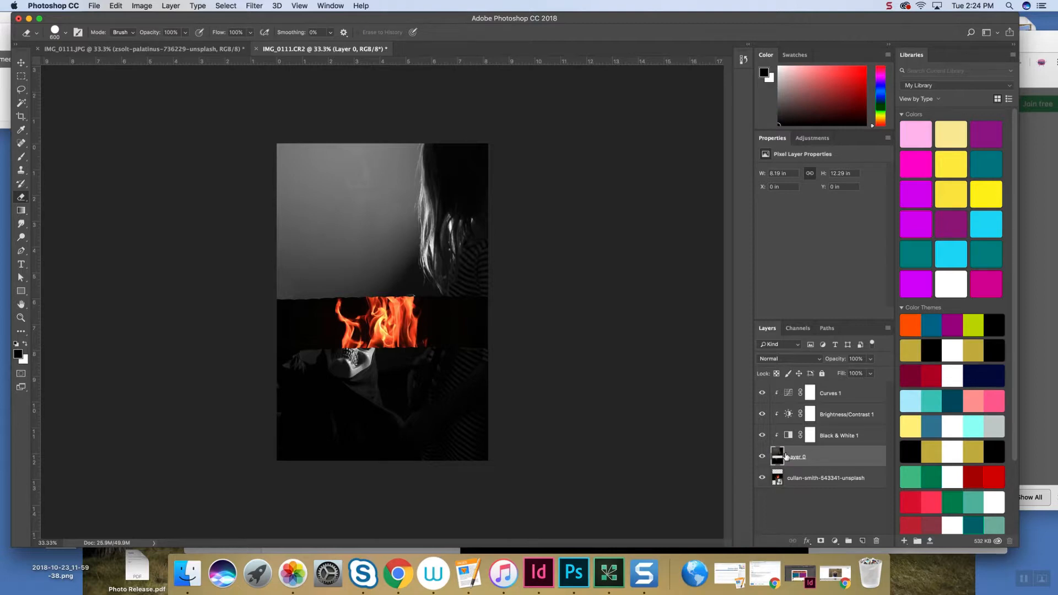
{"action": "key", "text": "super+z"}
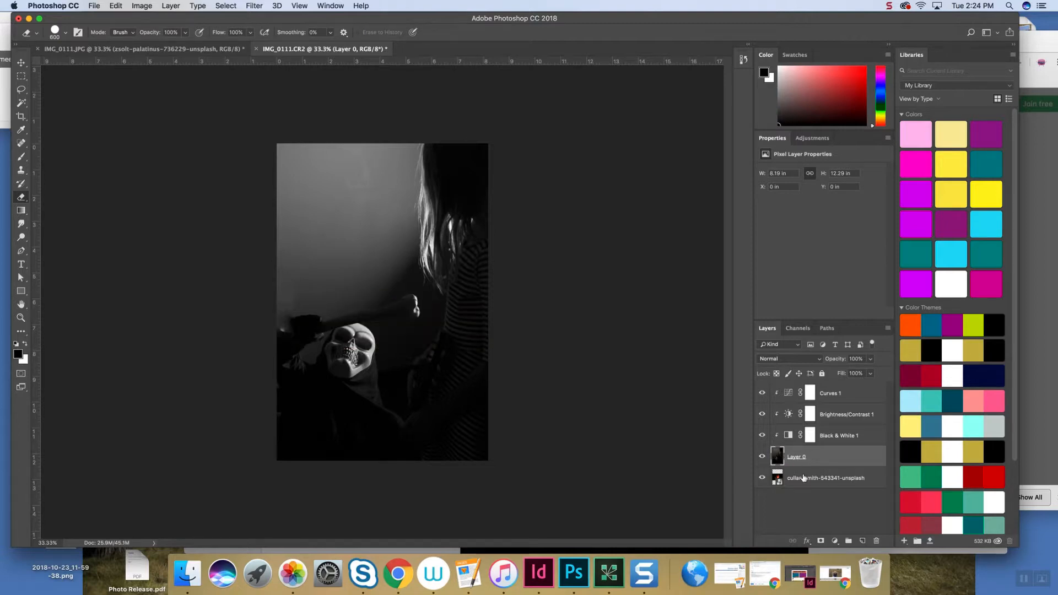
- Return the fire layer to the top of the stack and move the fire photo down to the canvas's lower edge
{"action": "left_click_drag", "start_coordinate": [803, 477], "coordinate": [810, 387]}
{"action": "left_click", "coordinate": [22, 64]}
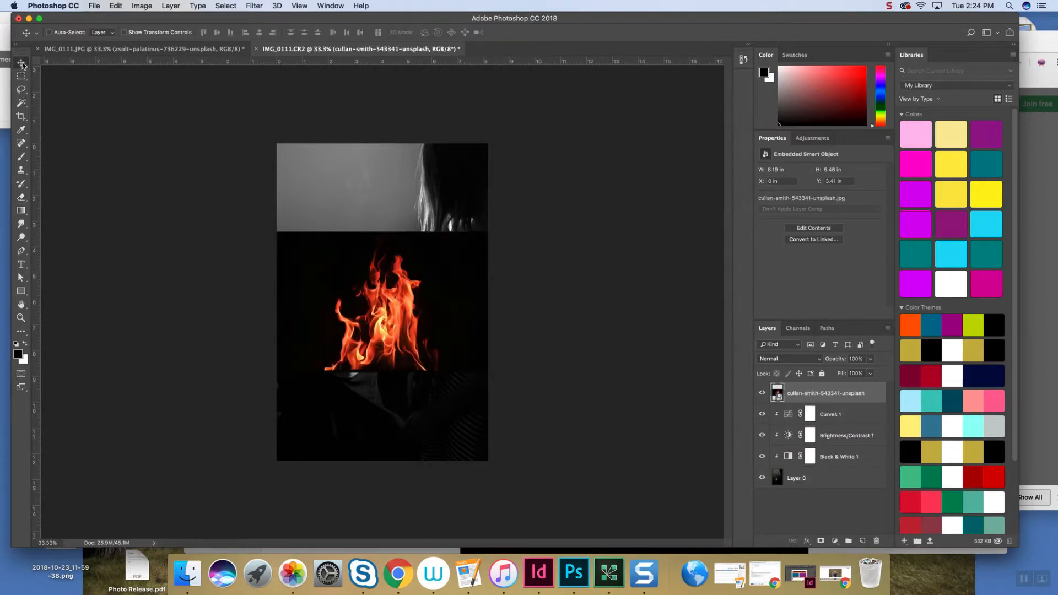
{"action": "left_click_drag", "start_coordinate": [416, 278], "coordinate": [414, 366]}
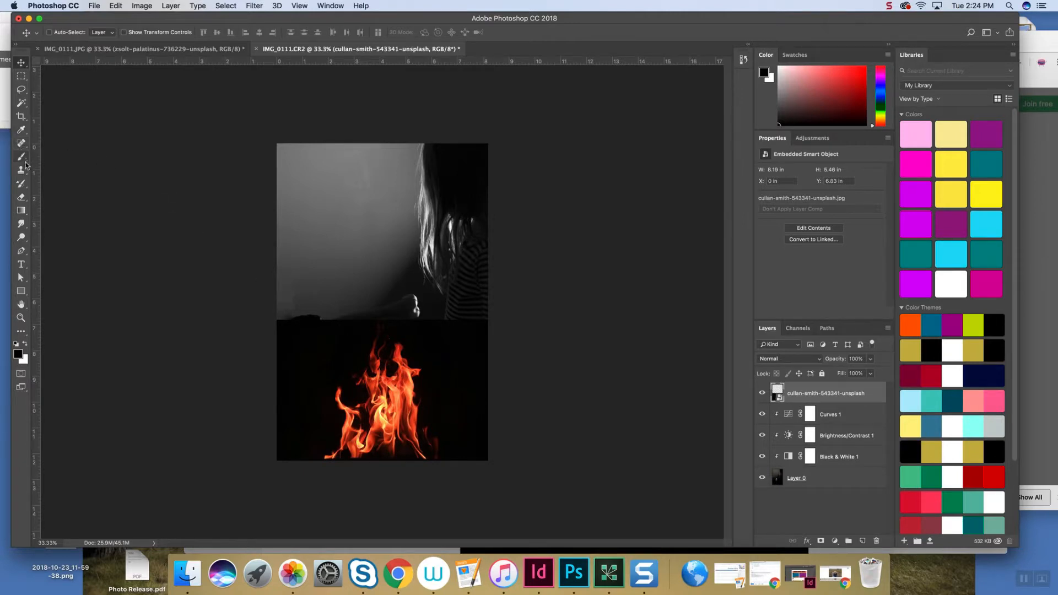
- Select the fire photo's black background with the Magic Wand, invert the selection, and add it as a layer mask
{"action": "left_click", "coordinate": [22, 103]}
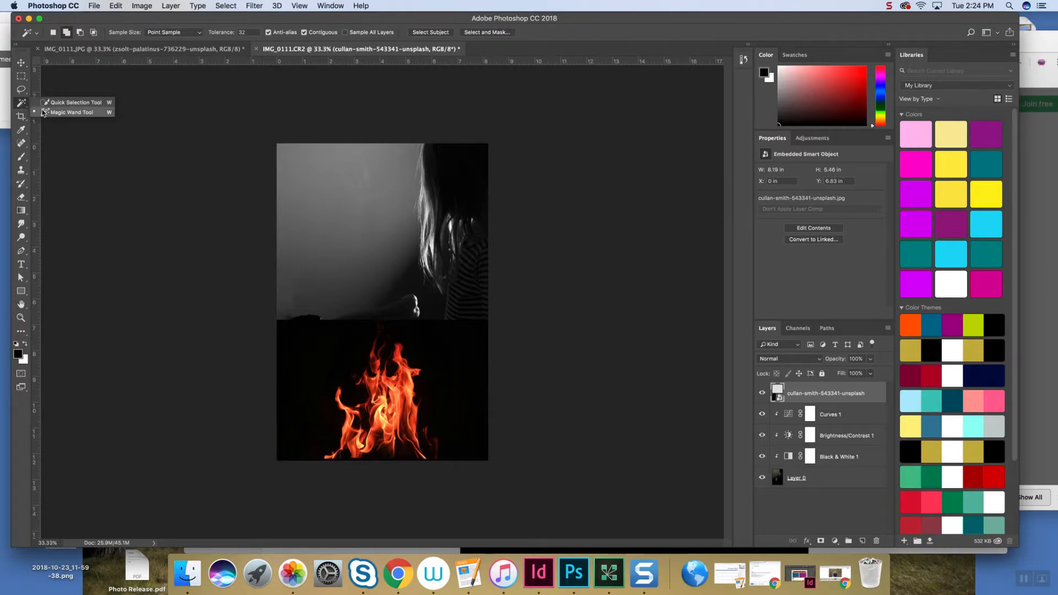
{"action": "left_click", "coordinate": [37, 110]}
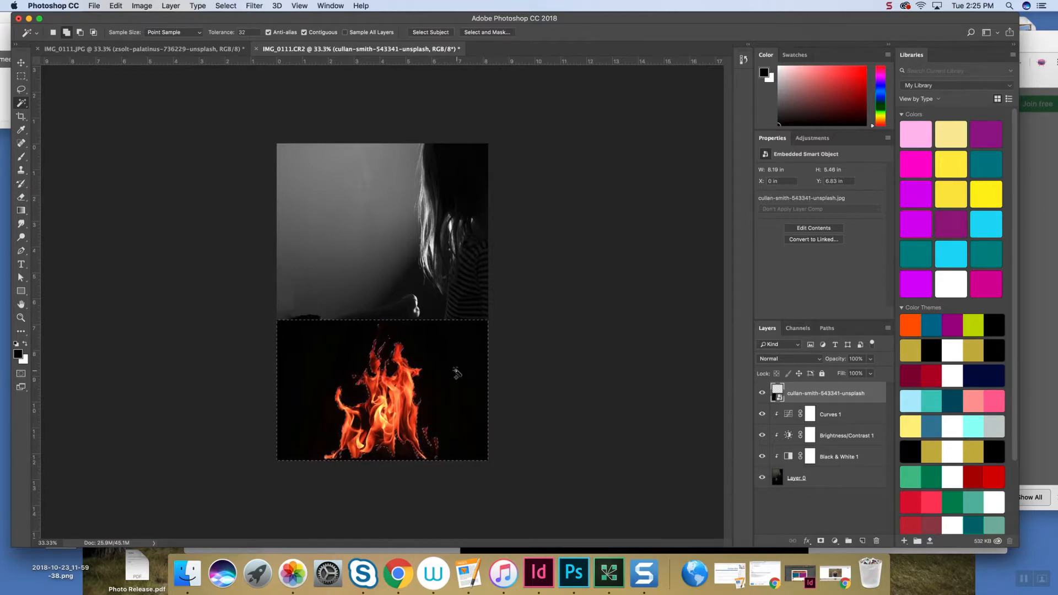
{"action": "key", "text": "super+shift+i"}
{"action": "left_click", "coordinate": [225, 6]}
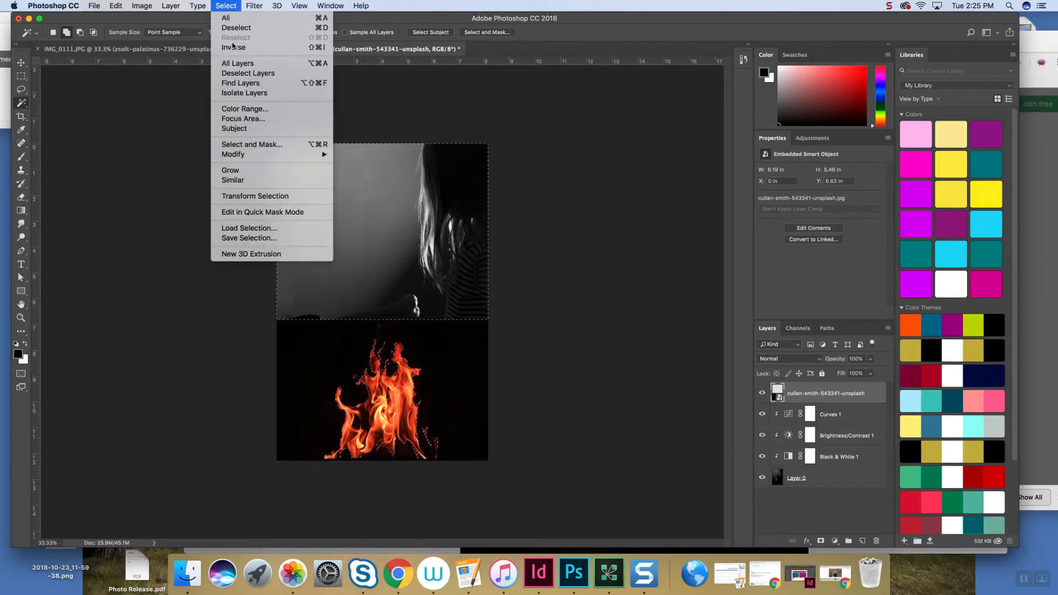
{"action": "left_click", "coordinate": [638, 348]}
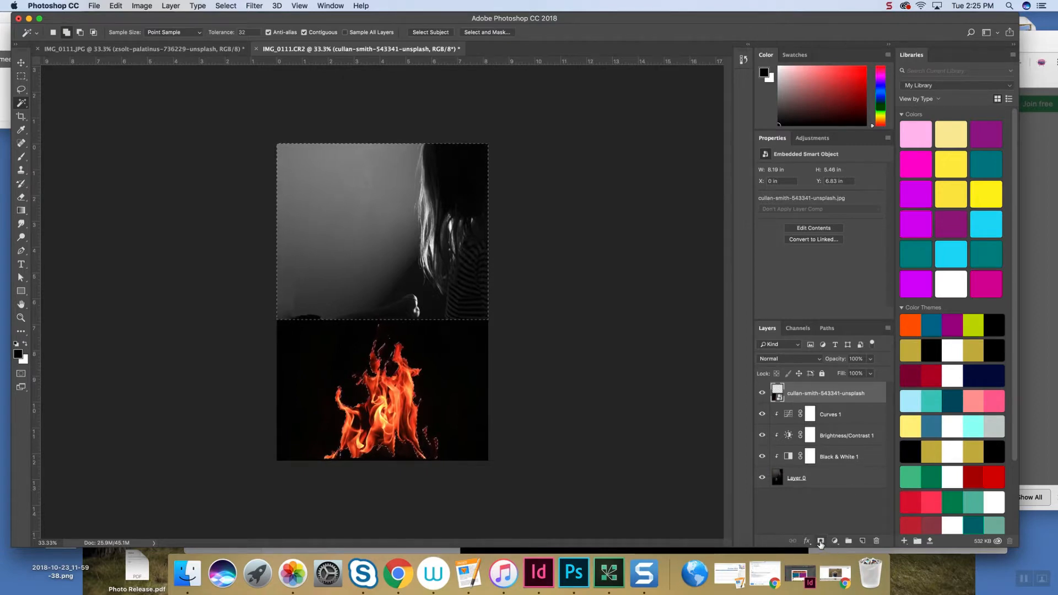
{"action": "left_click", "coordinate": [820, 542]}
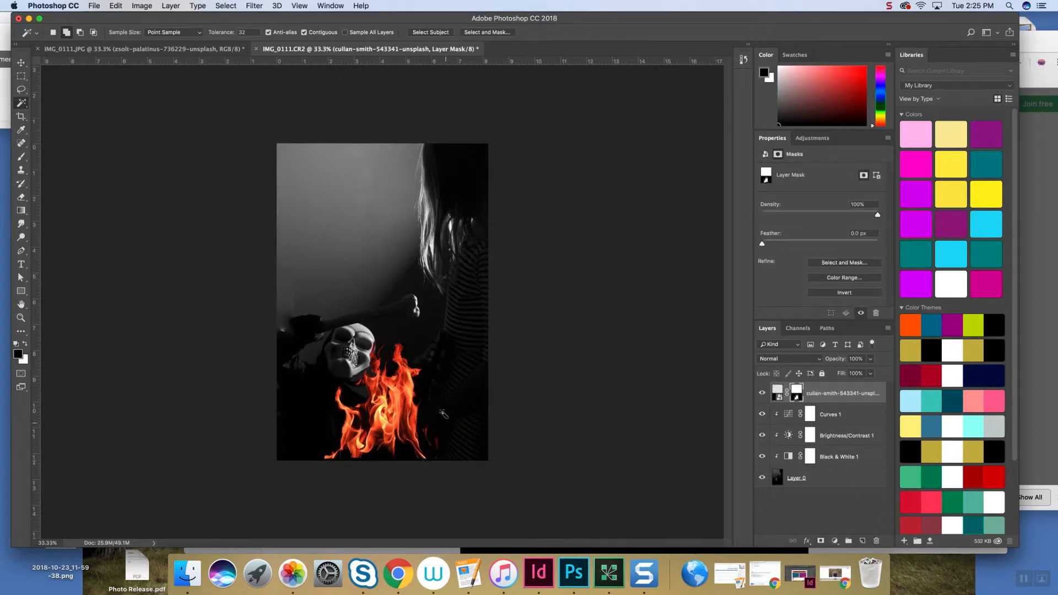
- Move the masked flames partly below the canvas's lower edge and enlarge them with Free Transform
{"action": "left_click", "coordinate": [21, 64]}
{"action": "left_click_drag", "start_coordinate": [372, 410], "coordinate": [390, 458]}
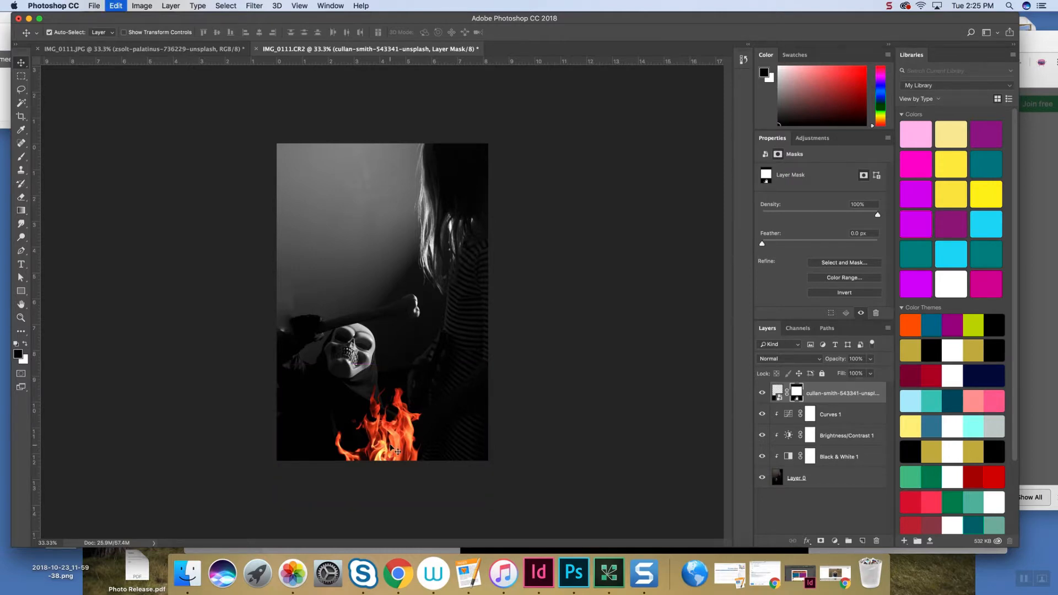
{"action": "key", "text": "ctrl+t"}
{"action": "left_click_drag", "start_coordinate": [495, 365], "coordinate": [544, 307]}
{"action": "key", "text": "Return"}
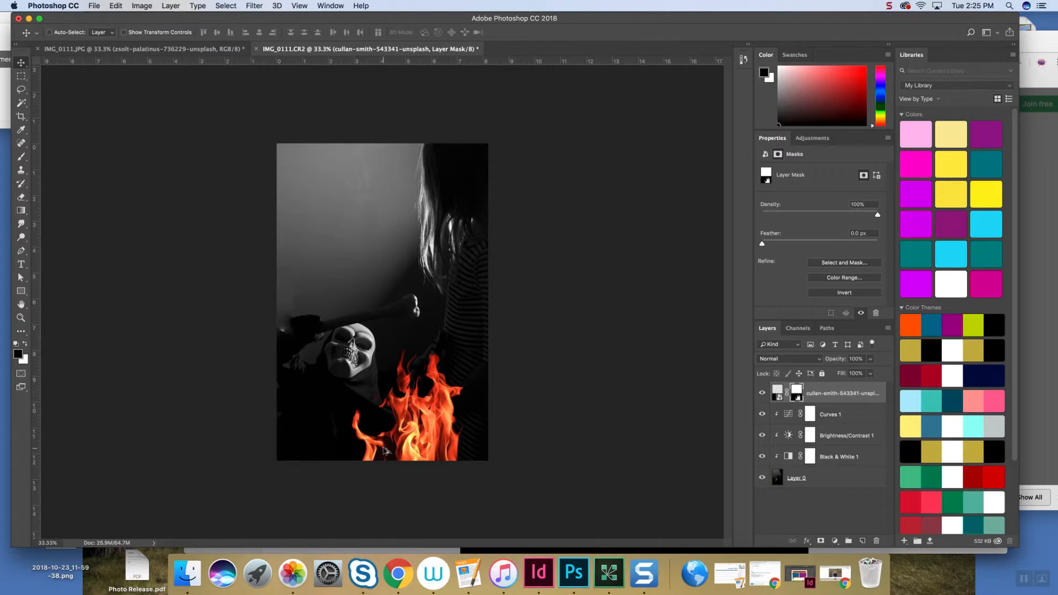
- Duplicate the masked fire layer and place the copy in the lower-left part of the image, beneath the skull
{"action": "left_click_drag", "start_coordinate": [384, 450], "coordinate": [314, 484]}
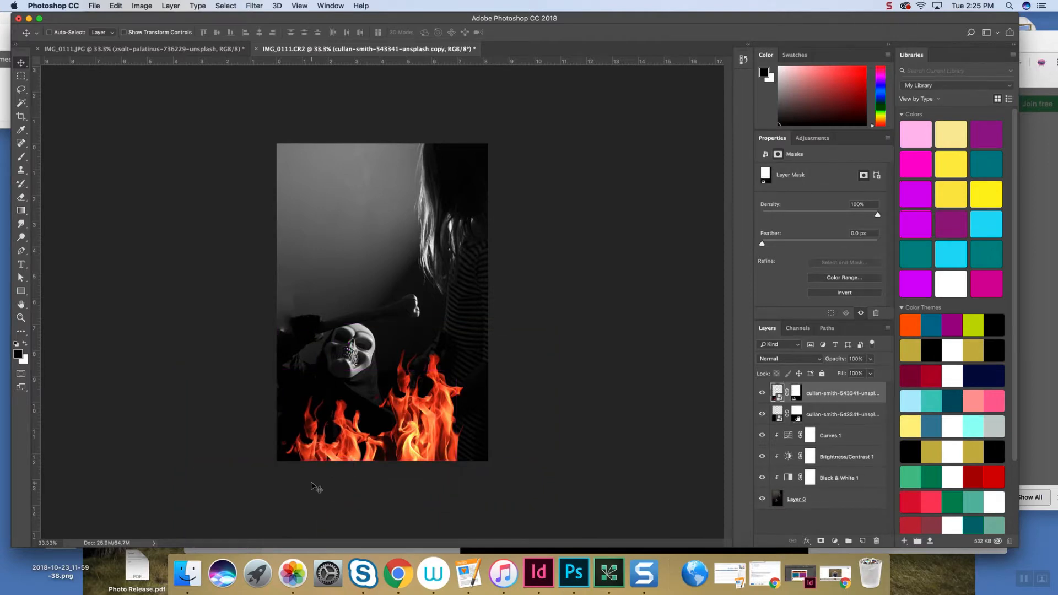
- Select the original fire layer and move its larger flames about 0.59 in to the left, toward the smaller flames
{"action": "key", "text": "super+j"}
{"action": "mouse_move", "coordinate": [832, 399]}
{"action": "left_mouse_down"}
{"action": "mouse_move", "coordinate": [848, 534]}
{"action": "mouse_move", "coordinate": [859, 538]}
{"action": "mouse_move", "coordinate": [841, 394]}
{"action": "left_mouse_up"}
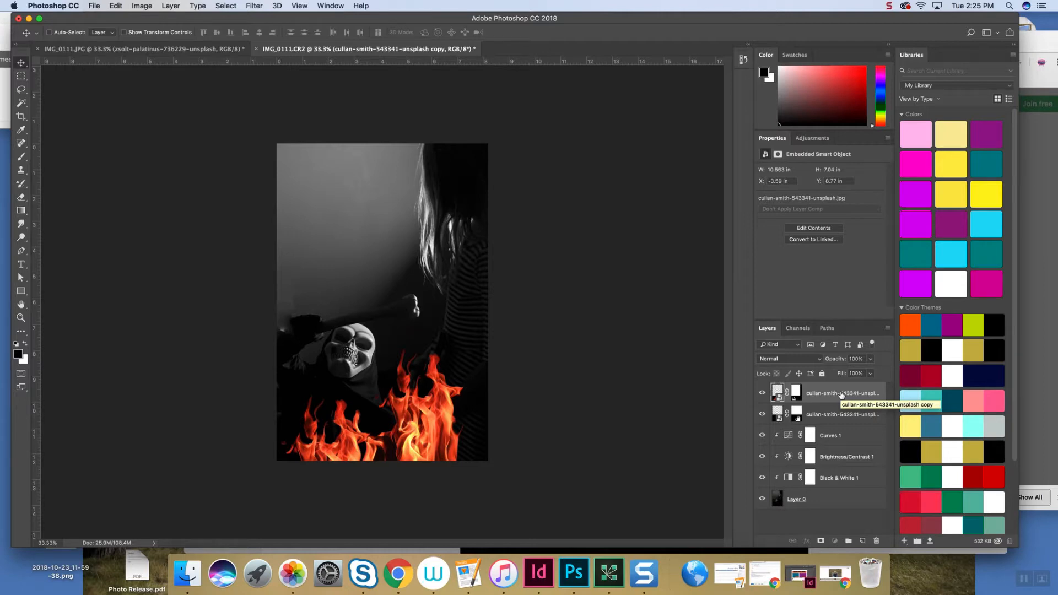
{"action": "left_click", "coordinate": [840, 414]}
{"action": "left_click_drag", "start_coordinate": [441, 434], "coordinate": [420, 432]}
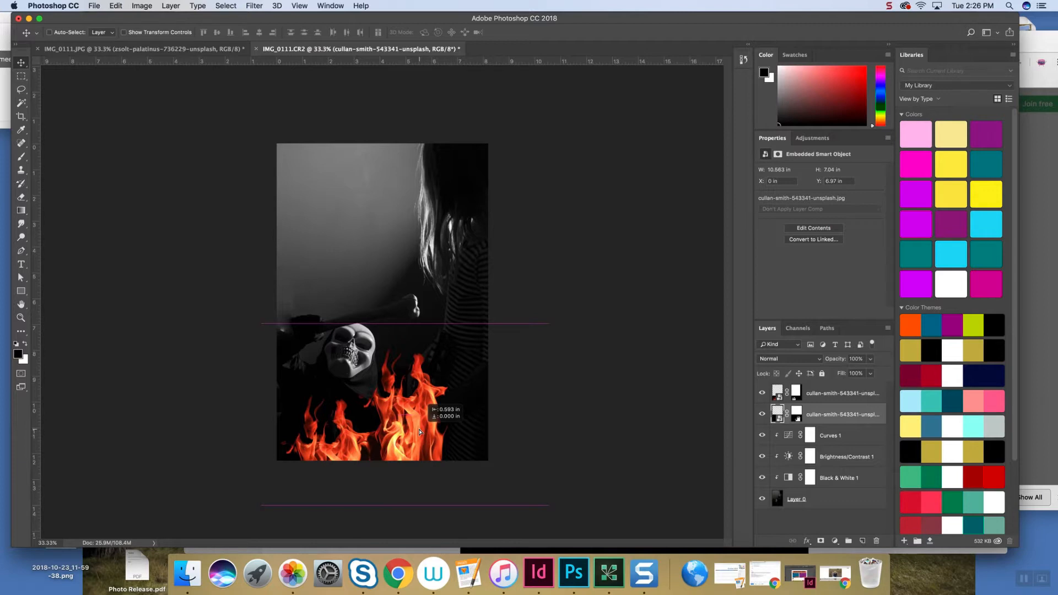
{"action": "left_click_drag", "start_coordinate": [419, 431], "coordinate": [419, 433]}
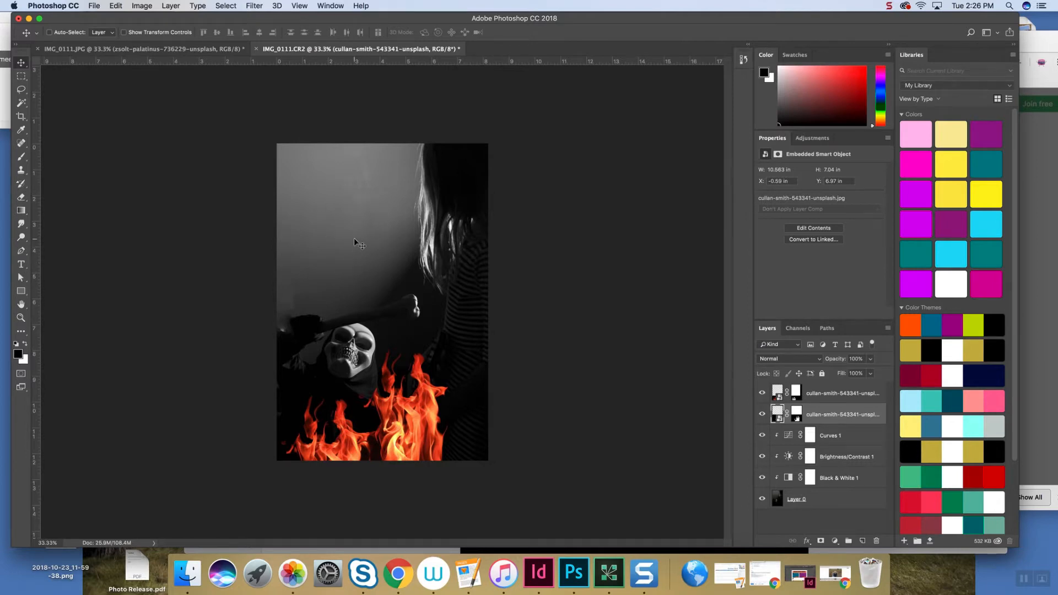
- Switch to Chrome, close the open fire photo, search Unsplash for "decay", and dismiss the photo credit pop-up
{"action": "left_click", "coordinate": [398, 573]}
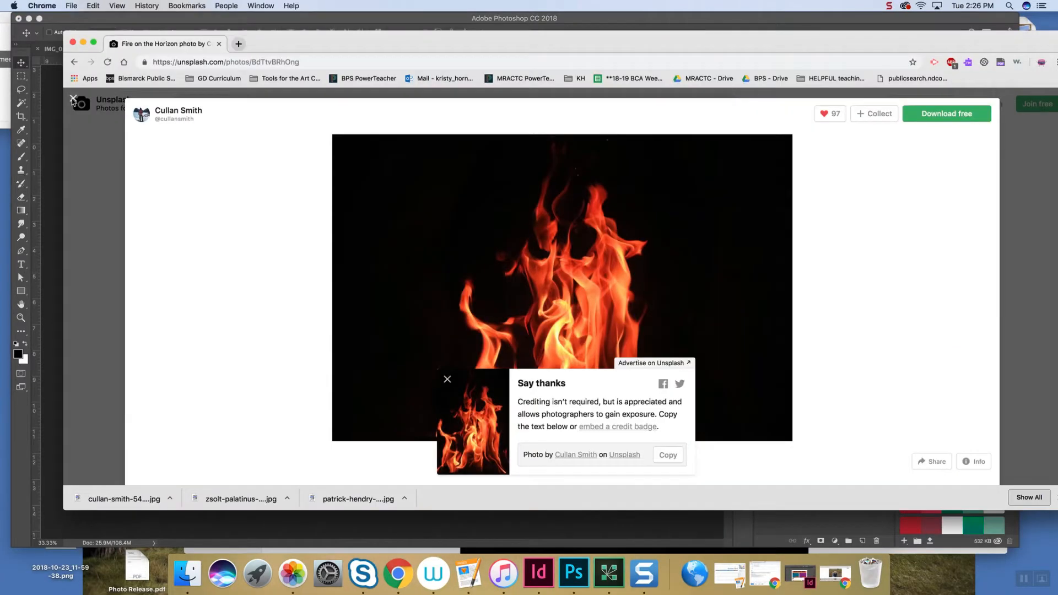
{"action": "left_click", "coordinate": [73, 102]}
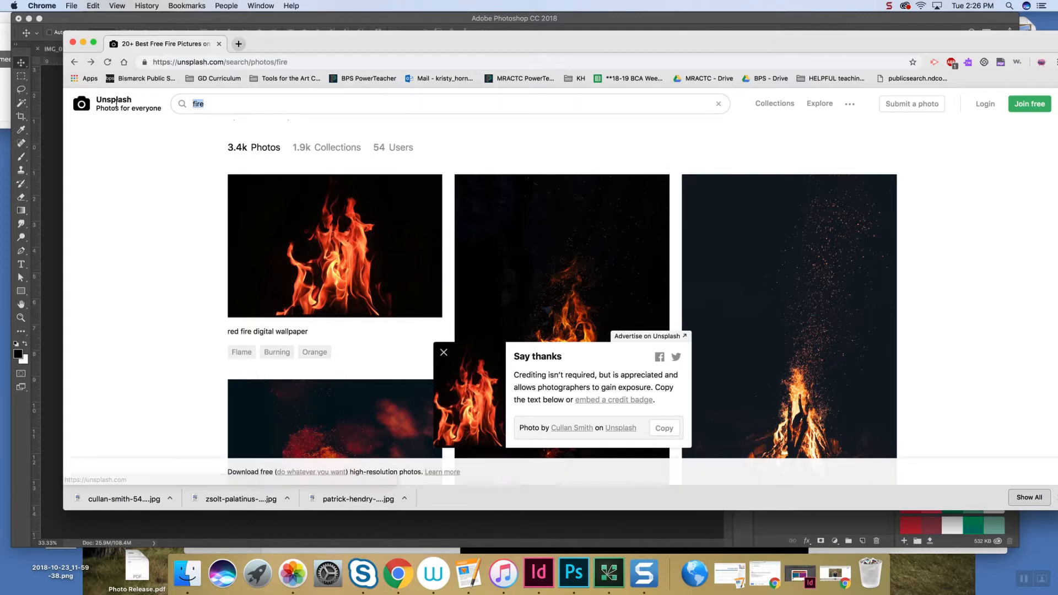
{"action": "type", "text": "decay"}
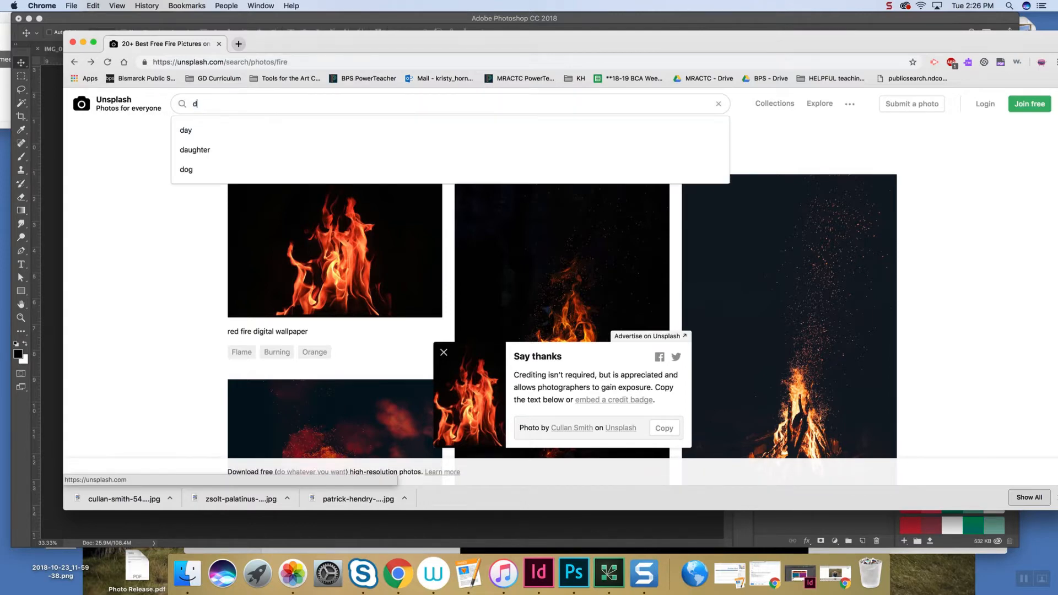
{"action": "key", "text": "Return"}
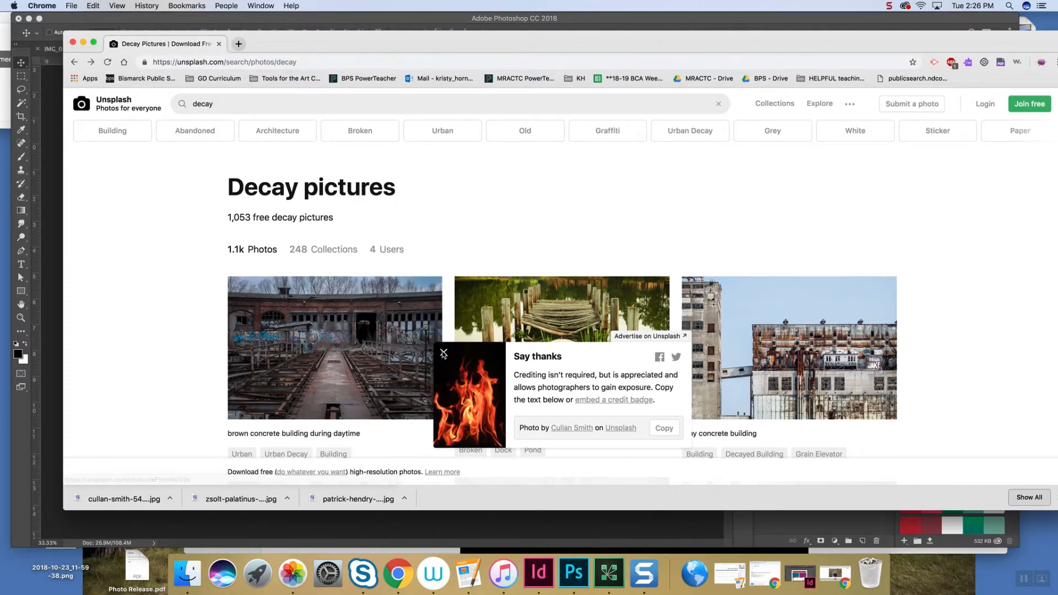
{"action": "left_click", "coordinate": [444, 352]}
- Find the rusty blue-and-orange metal texture photo in the decay results, download it for free, and dismiss the credit pop-up
{"action": "scroll", "coordinate": [444, 352], "scroll_direction": "down", "scroll_amount": 8}
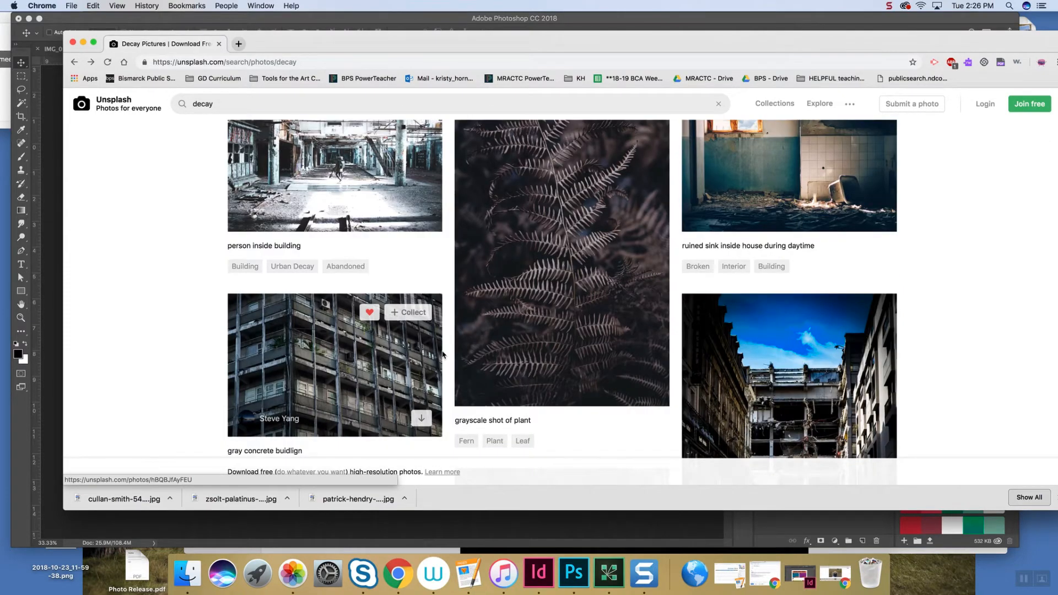
{"action": "scroll", "coordinate": [443, 354], "scroll_direction": "down", "scroll_amount": 10}
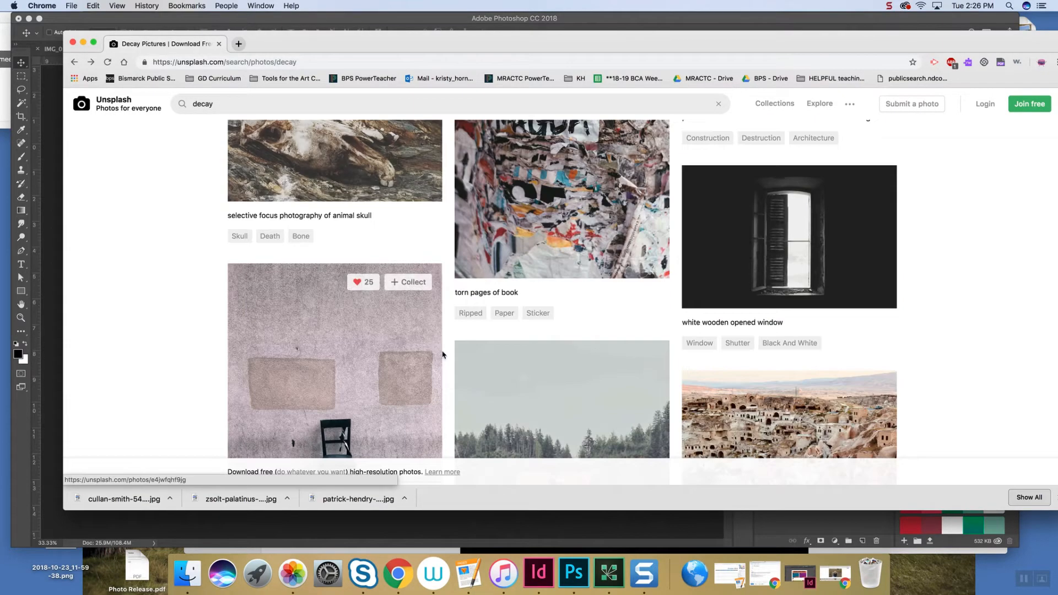
{"action": "scroll", "coordinate": [442, 354], "scroll_direction": "down", "scroll_amount": 7}
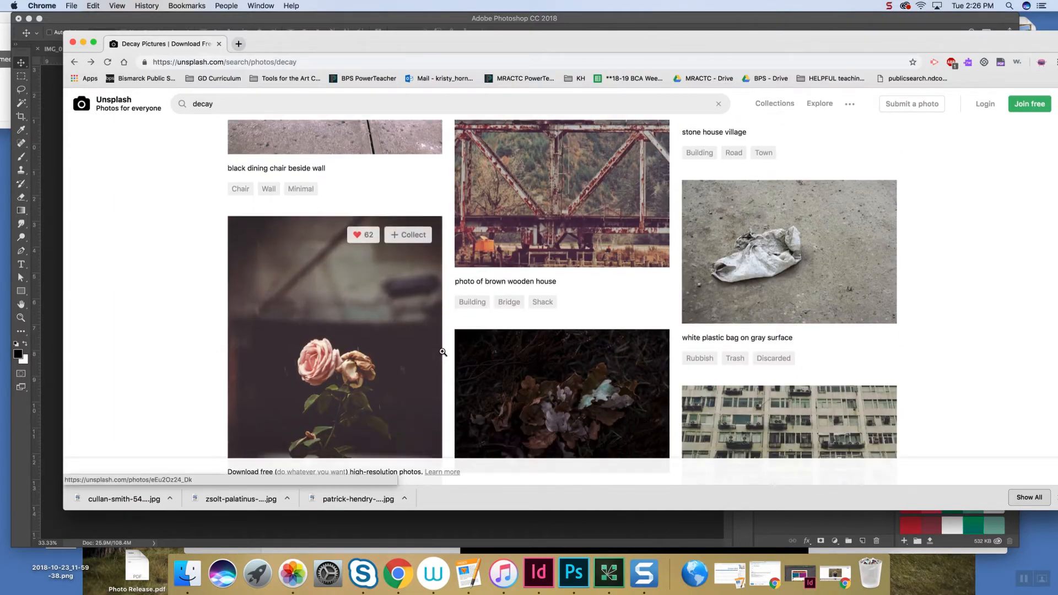
{"action": "scroll", "coordinate": [443, 353], "scroll_direction": "down", "scroll_amount": 7}
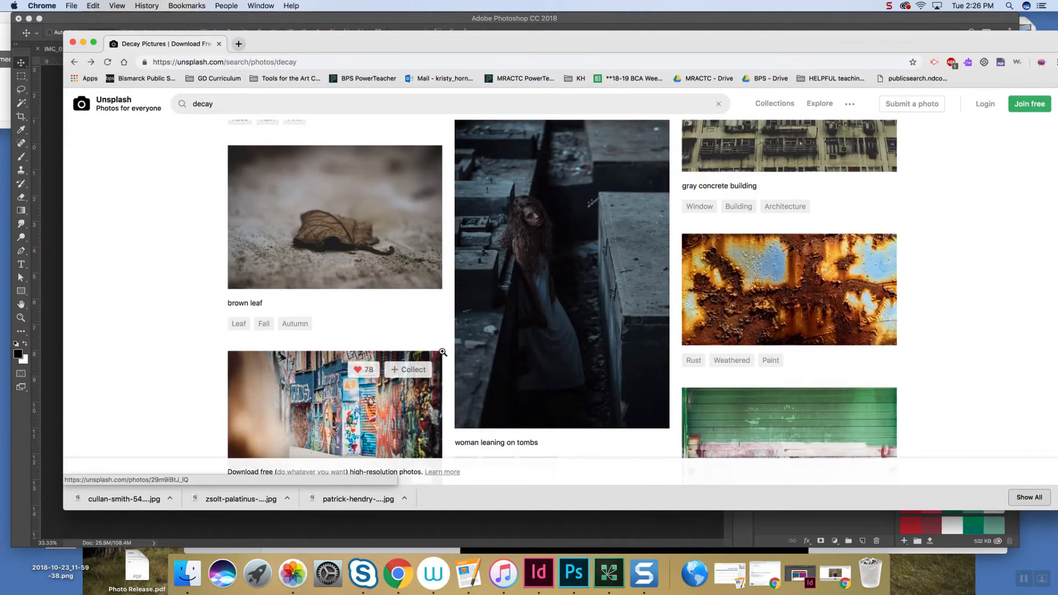
{"action": "scroll", "coordinate": [442, 352], "scroll_direction": "down", "scroll_amount": 2}
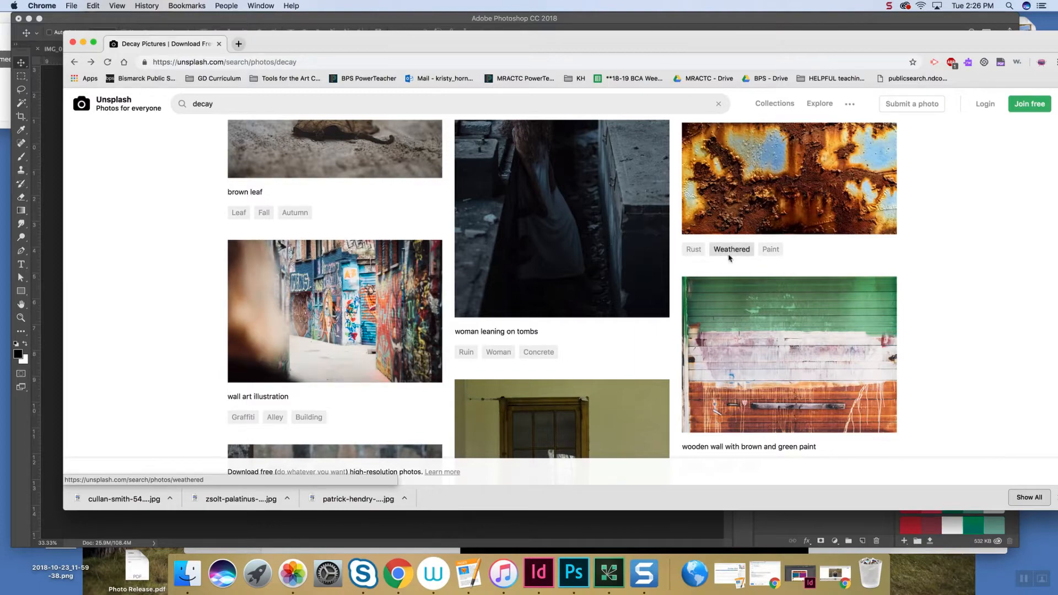
{"action": "left_click", "coordinate": [738, 199]}
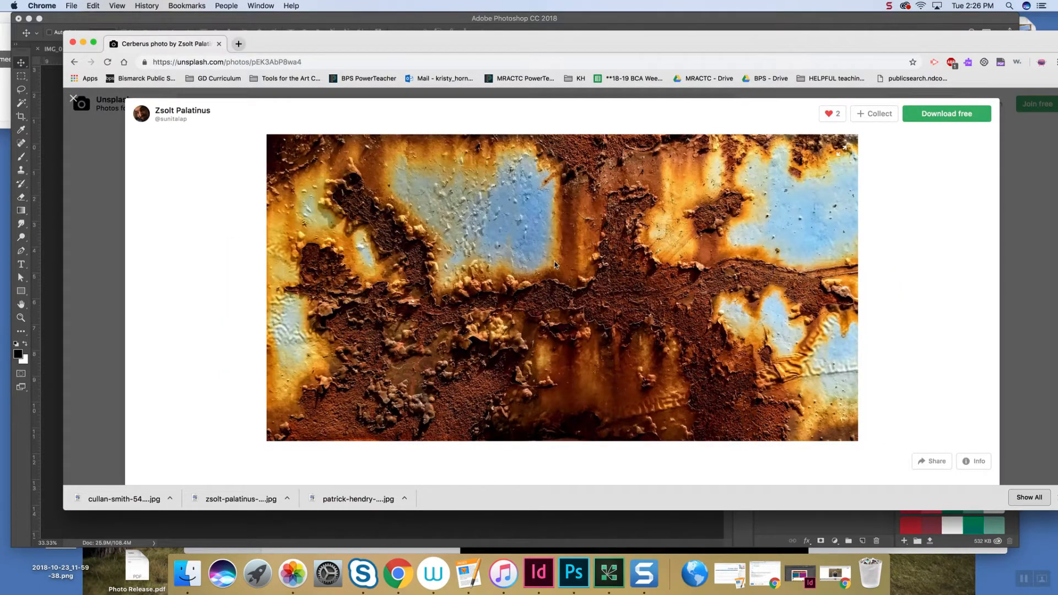
{"action": "left_click", "coordinate": [936, 117]}
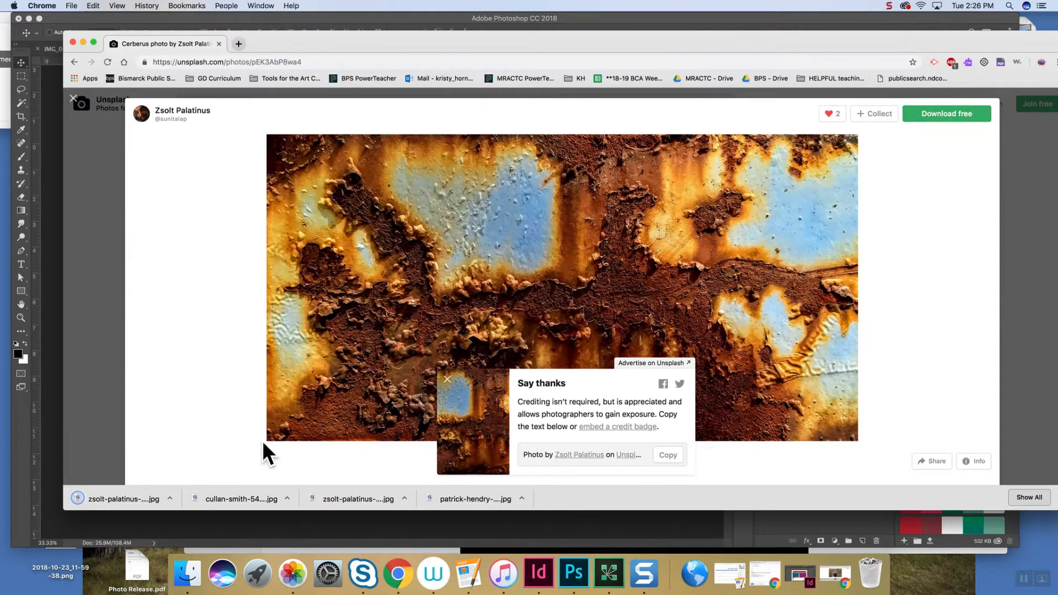
{"action": "left_click", "coordinate": [447, 379]}
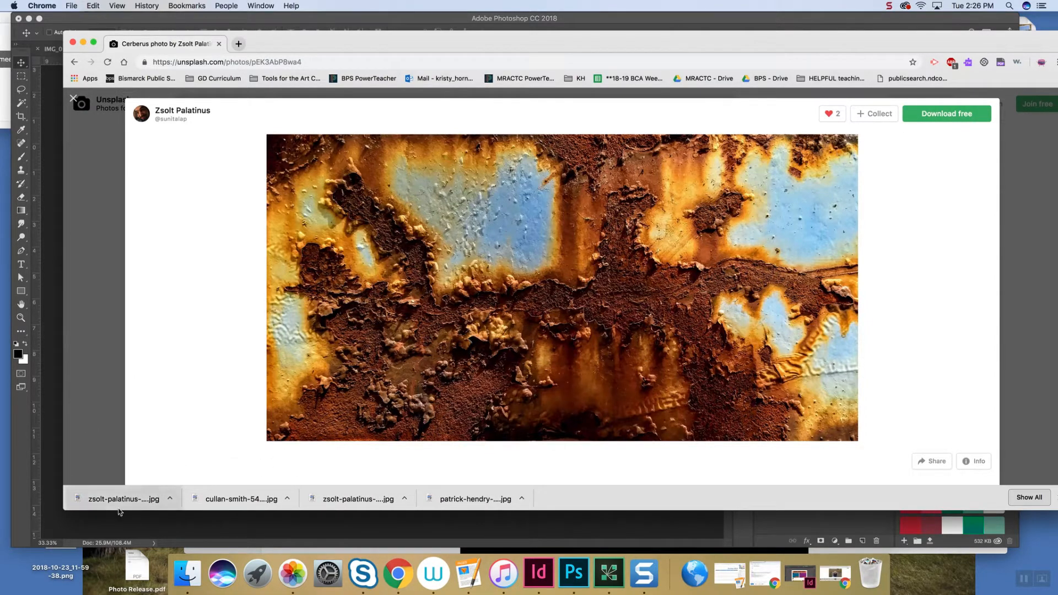
- Place the downloaded rust texture in the Photoshop skull image, align it with the canvas's top-left corner, and enlarge it to about 28%
{"action": "left_click_drag", "start_coordinate": [118, 505], "coordinate": [108, 524]}
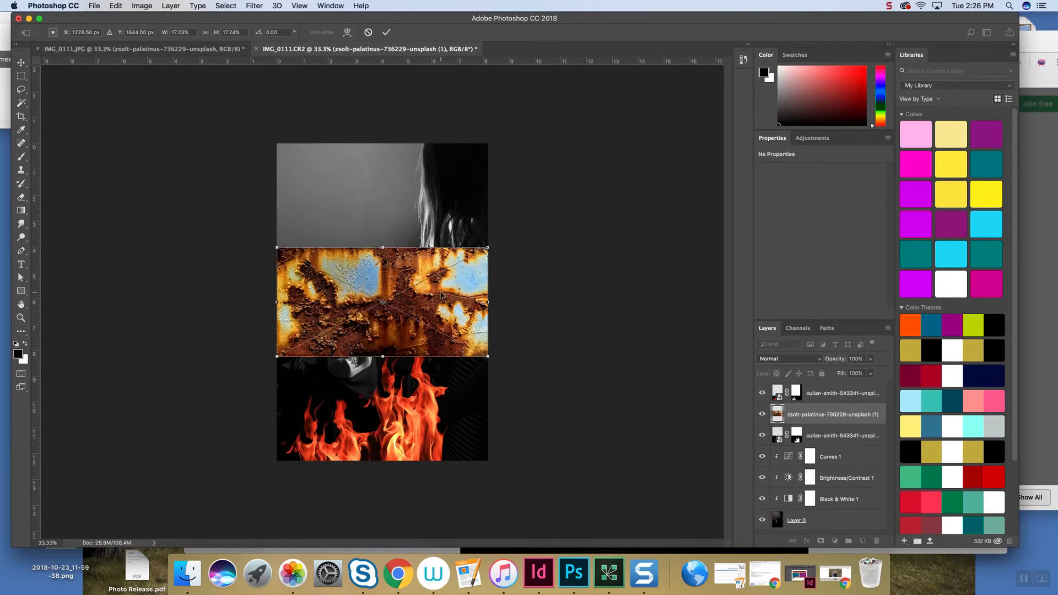
{"action": "left_click_drag", "start_coordinate": [441, 295], "coordinate": [439, 192]}
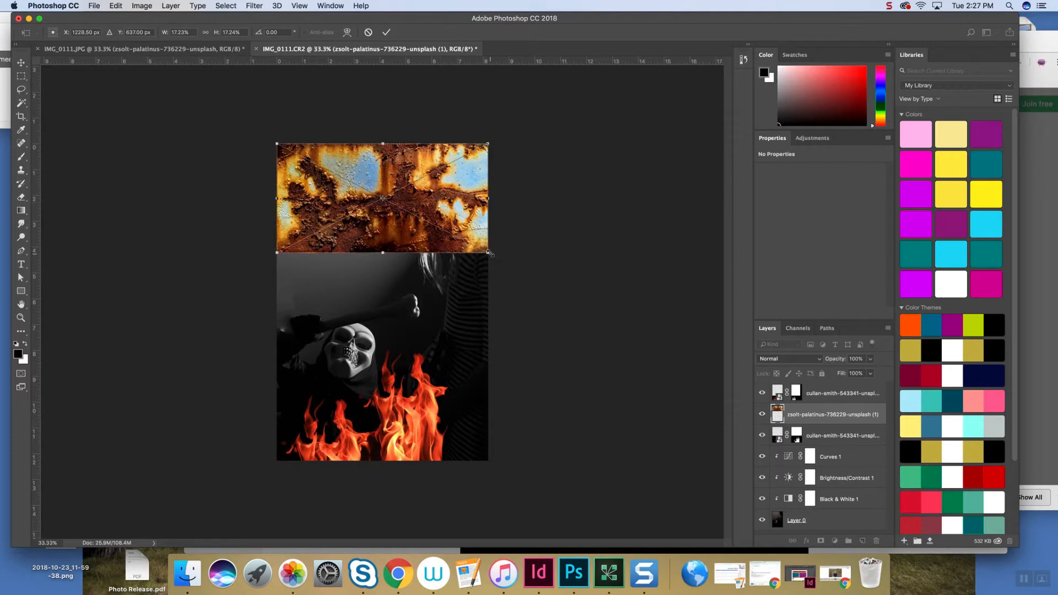
{"action": "left_click_drag", "start_coordinate": [489, 254], "coordinate": [611, 344]}
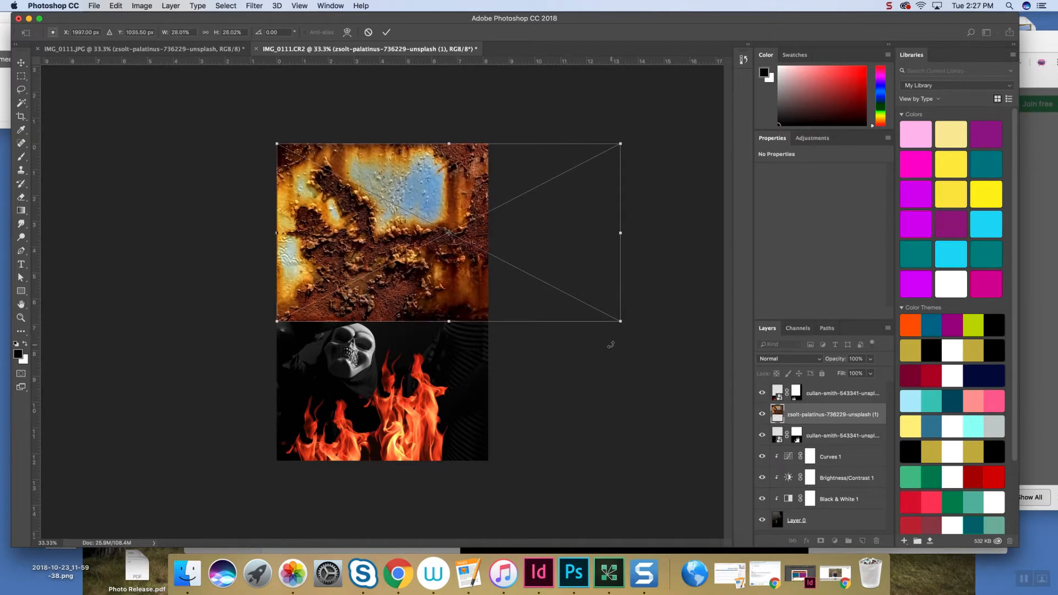
{"action": "key", "text": "Return"}
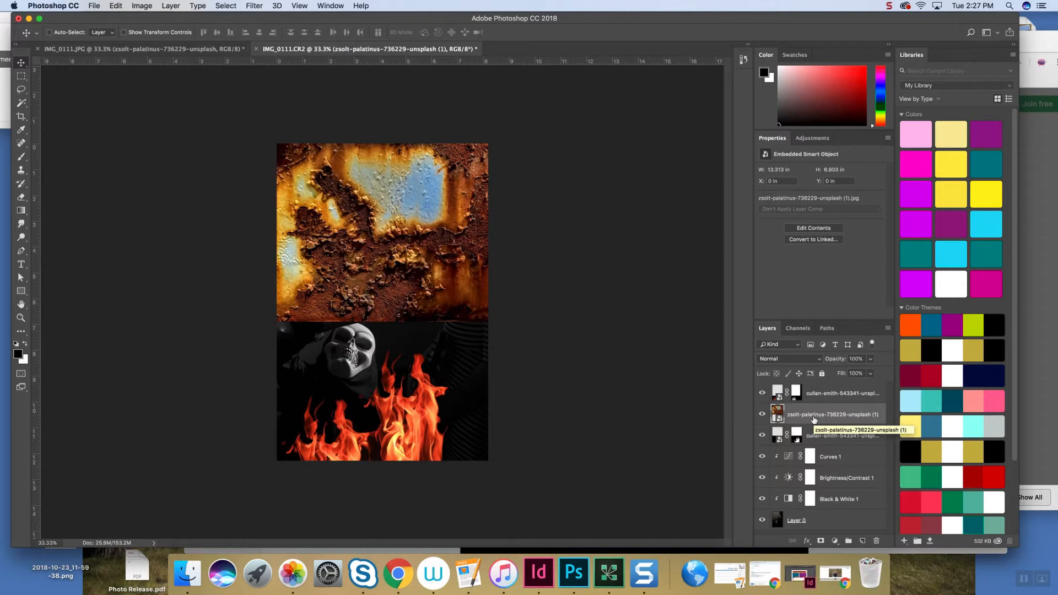
- Try the Dissolve, Darken, Multiply, Color Burn, Linear Burn and Darker Color blend modes on the rust texture layer
{"action": "left_click", "coordinate": [819, 361]}
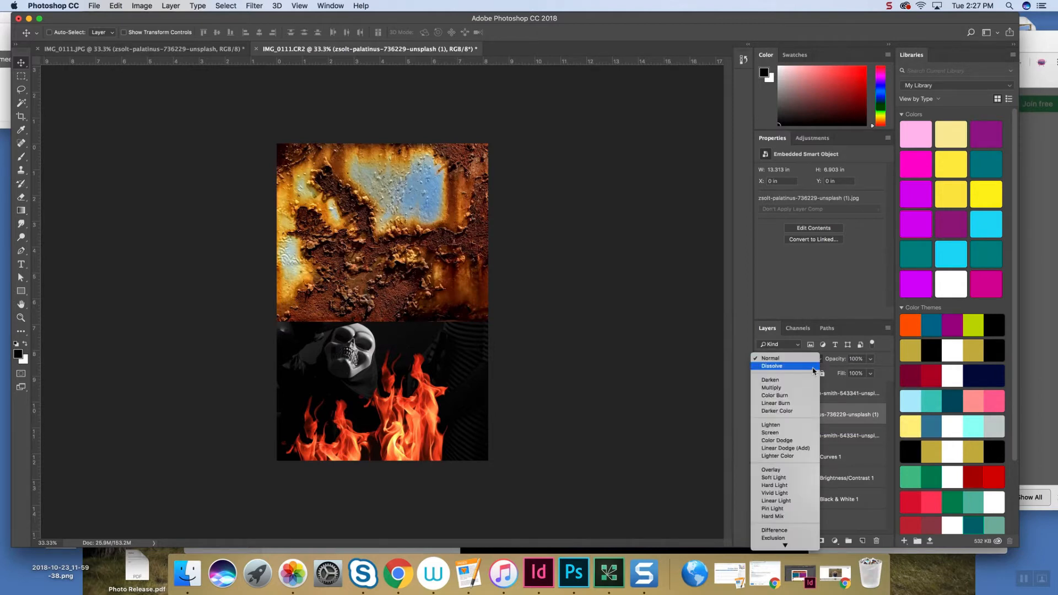
{"action": "left_click", "coordinate": [813, 367]}
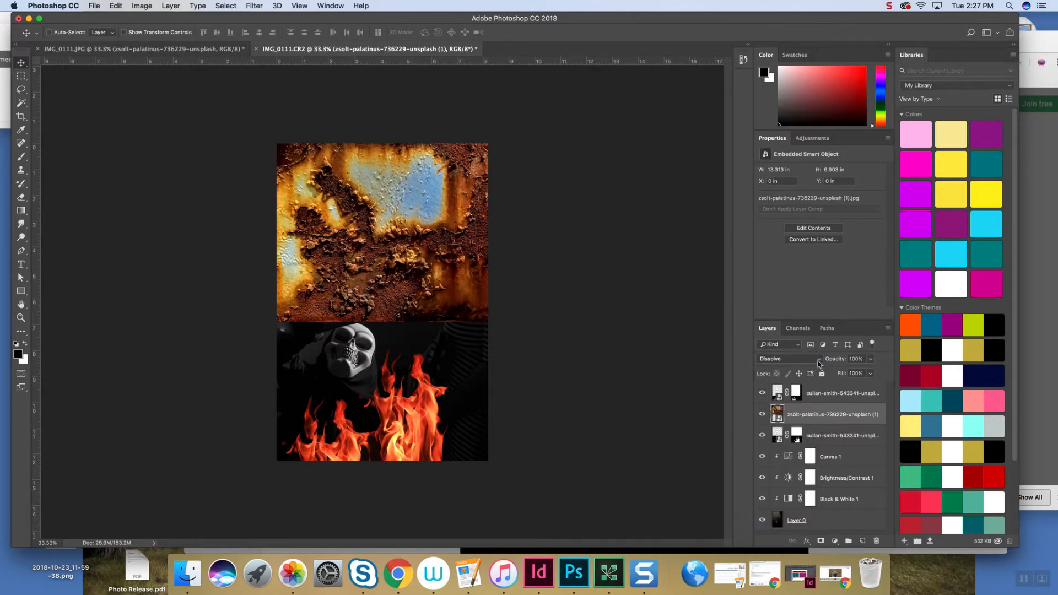
{"action": "left_click", "coordinate": [814, 362]}
{"action": "left_click", "coordinate": [813, 373]}
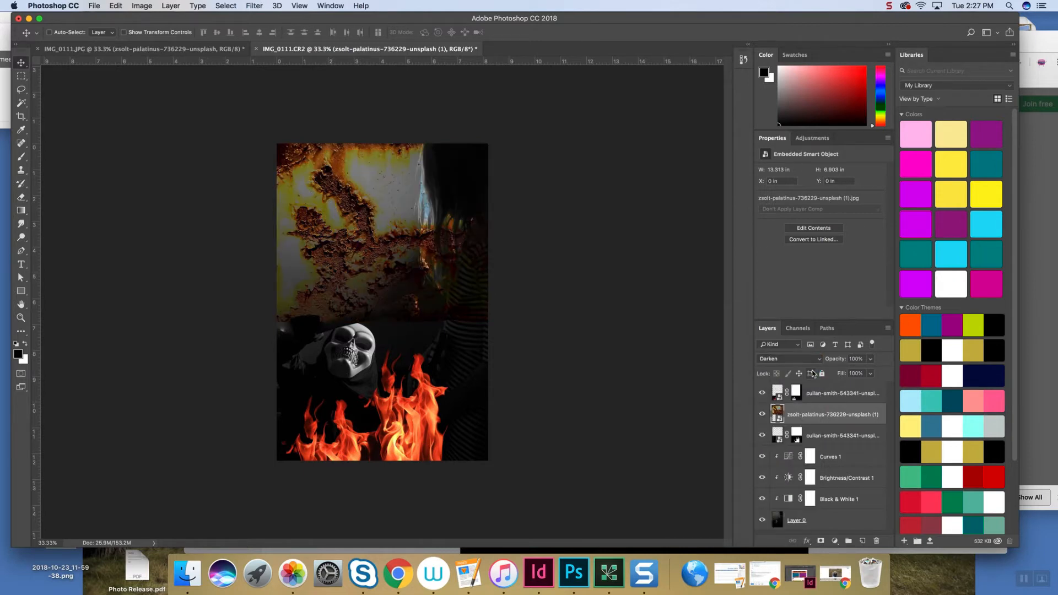
{"action": "left_click", "coordinate": [815, 360]}
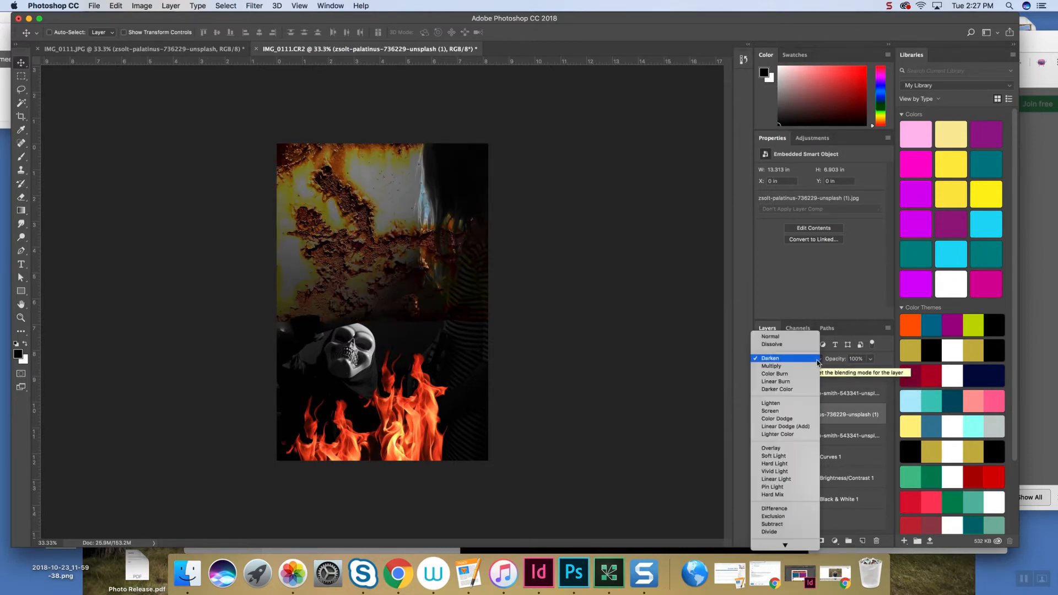
{"action": "left_click", "coordinate": [817, 367]}
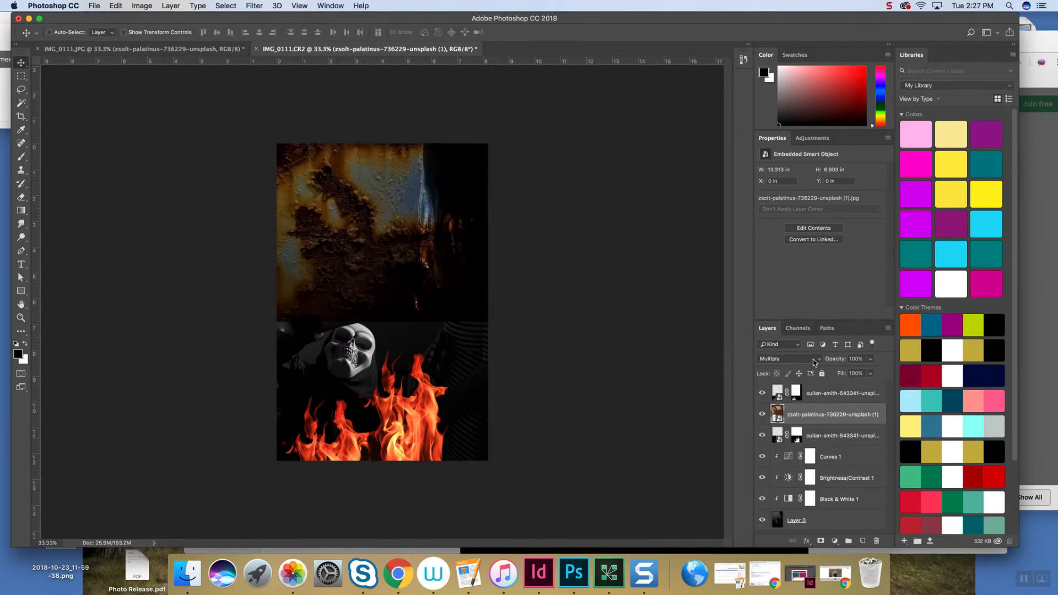
{"action": "left_click", "coordinate": [815, 361]}
{"action": "left_click", "coordinate": [812, 368]}
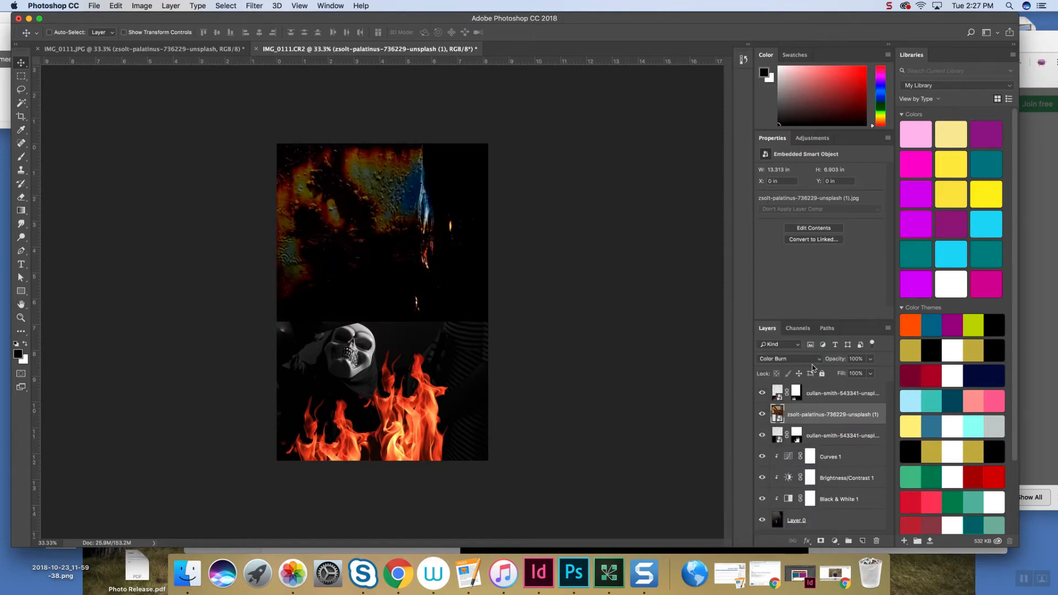
{"action": "left_click", "coordinate": [811, 363]}
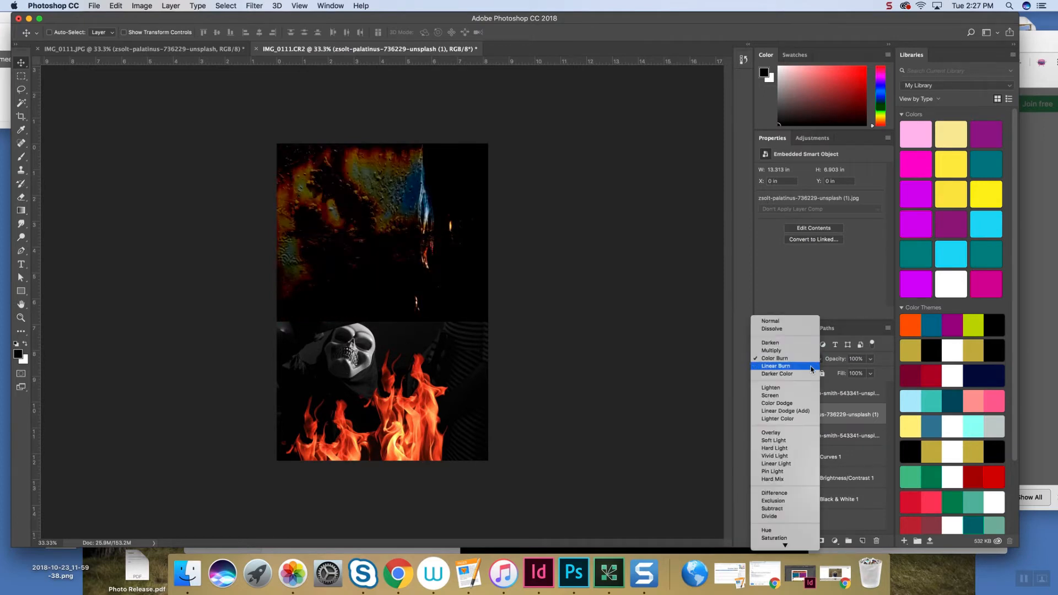
{"action": "left_click", "coordinate": [812, 367]}
{"action": "left_click", "coordinate": [809, 359]}
{"action": "left_click", "coordinate": [806, 367]}
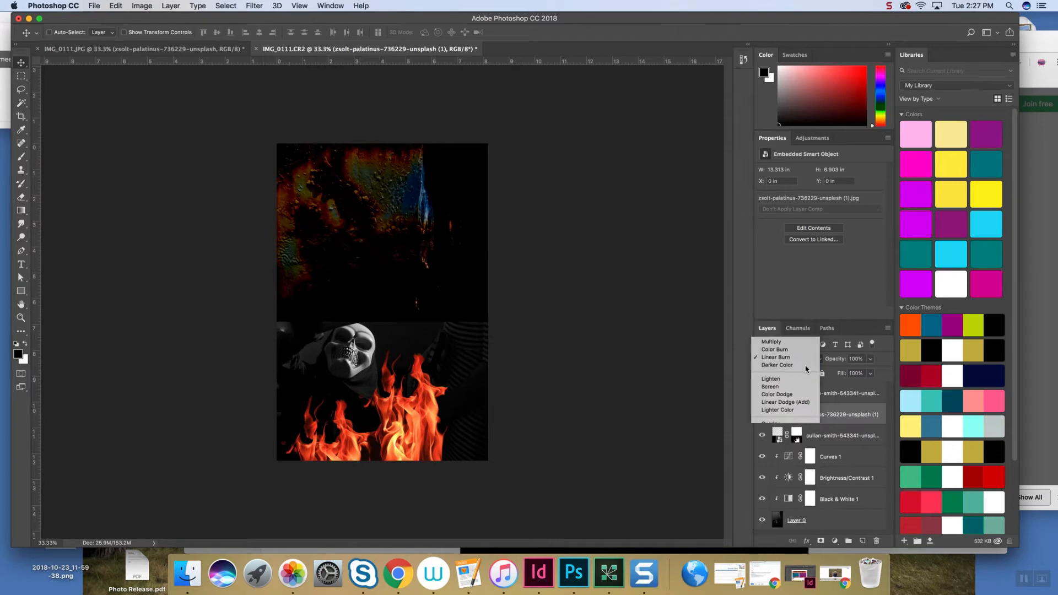
- Try the Lighten, Screen, Color Dodge, Linear Dodge (Add) and Lighter Color blend modes on the rust texture layer
{"action": "left_click", "coordinate": [805, 361]}
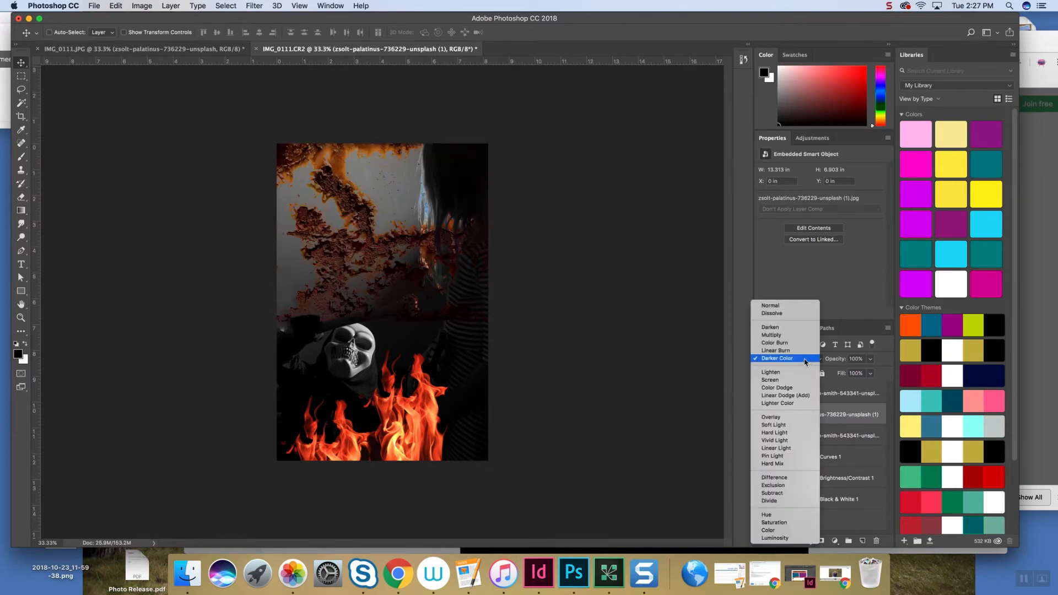
{"action": "left_click", "coordinate": [798, 372]}
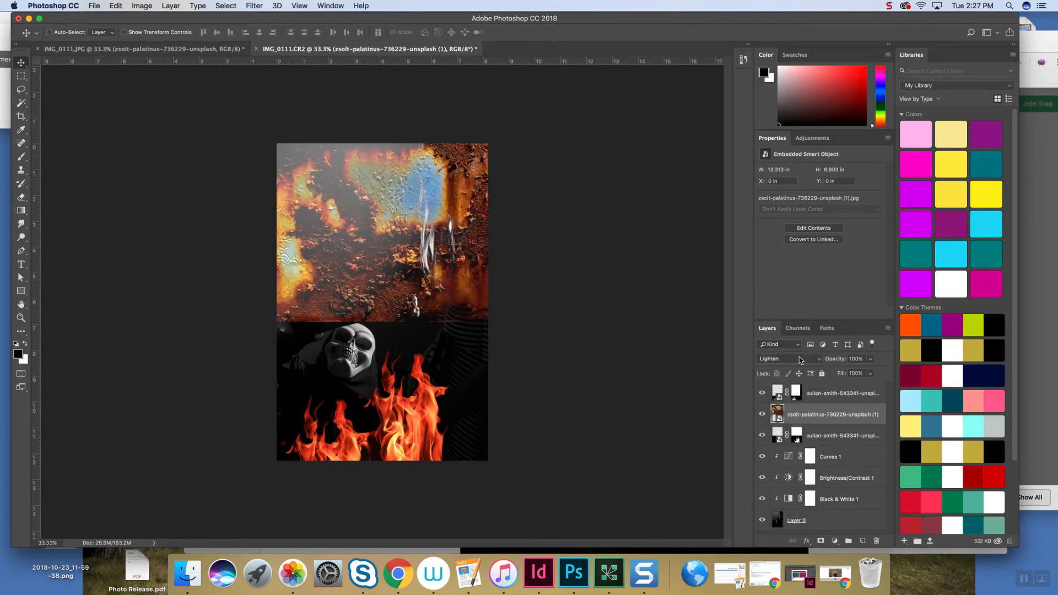
{"action": "left_click", "coordinate": [799, 356]}
{"action": "left_click", "coordinate": [795, 366]}
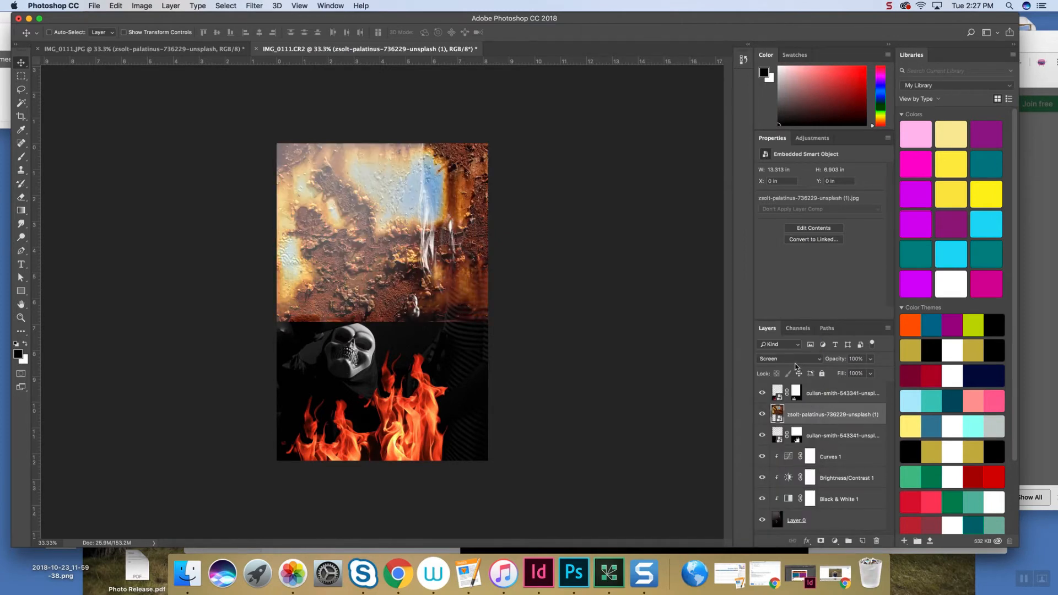
{"action": "left_click", "coordinate": [795, 366]}
{"action": "left_click", "coordinate": [793, 369]}
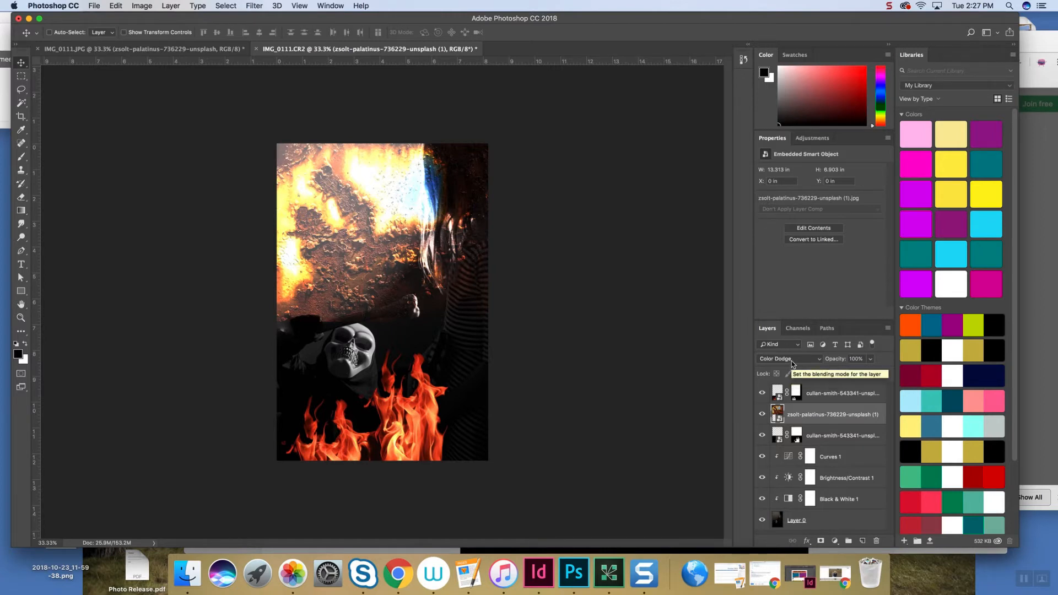
{"action": "left_click", "coordinate": [791, 360]}
{"action": "left_click", "coordinate": [791, 366]}
{"action": "left_click", "coordinate": [791, 365]}
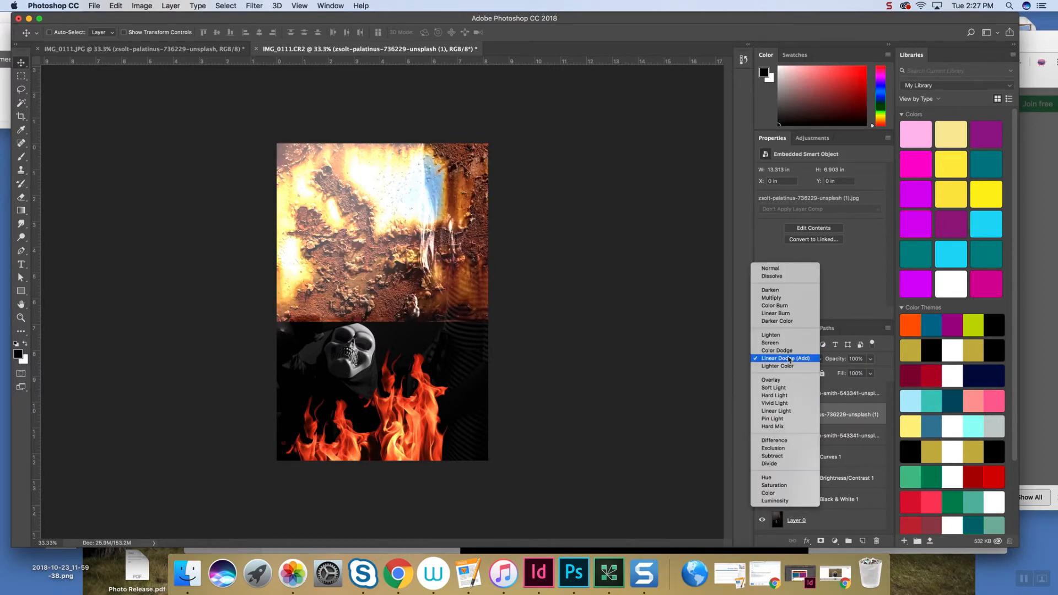
{"action": "left_click", "coordinate": [790, 367]}
- Set the rust texture layer's blend mode to Color Dodge and move the texture about 1.04 in to the left
{"action": "left_click", "coordinate": [790, 361]}
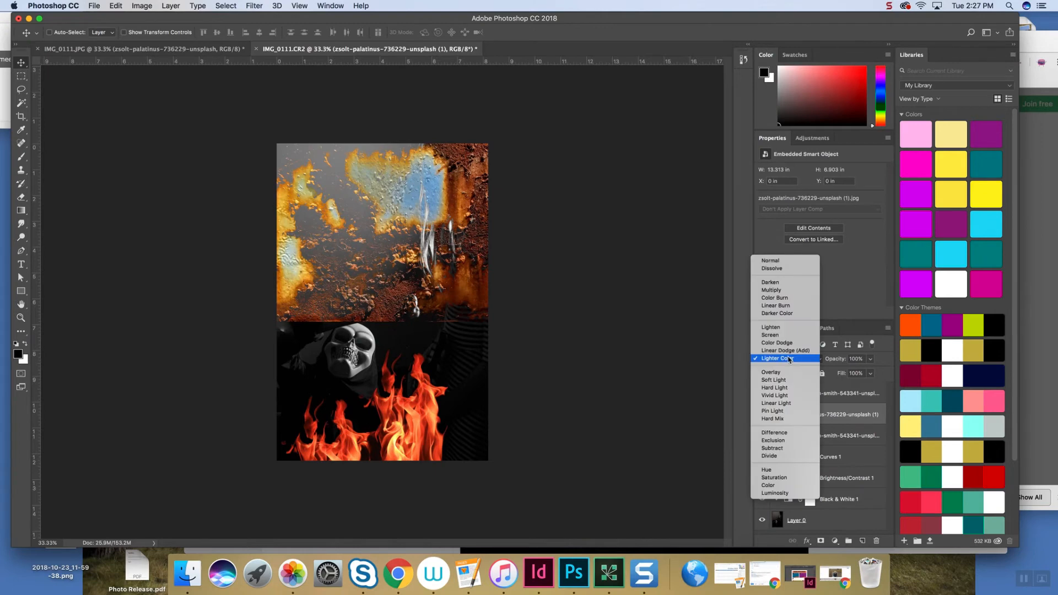
{"action": "left_click", "coordinate": [788, 348]}
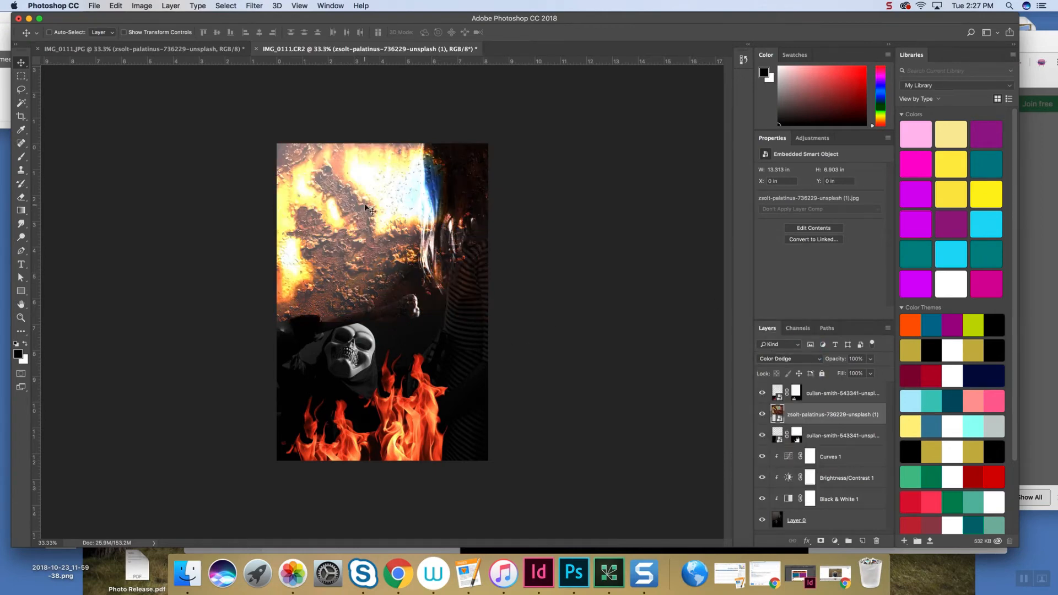
{"action": "left_click_drag", "start_coordinate": [374, 231], "coordinate": [357, 231]}
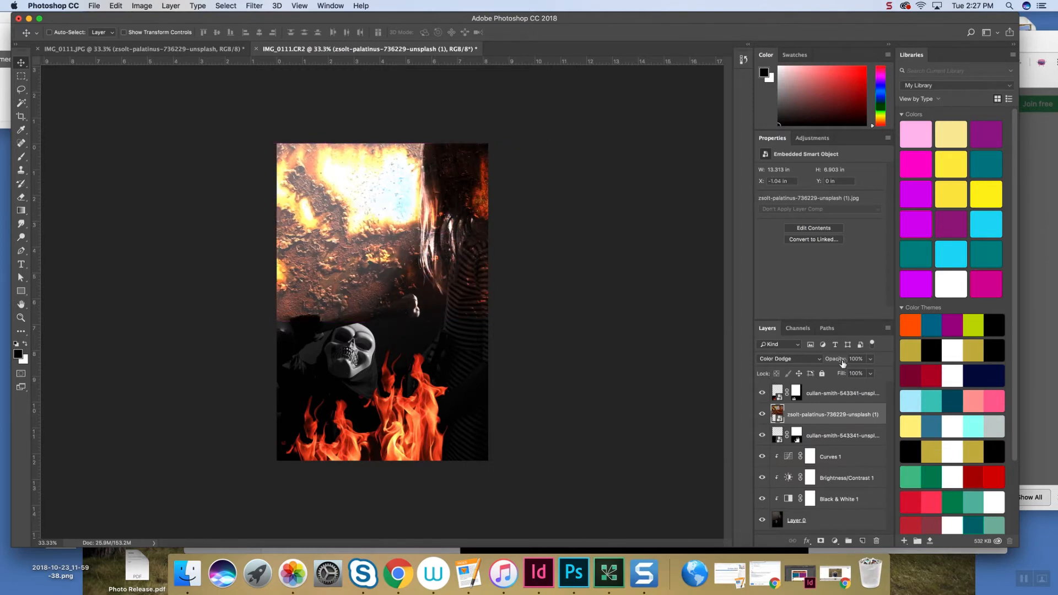
- Lower the rust texture layer's opacity to 46% and enlarge the texture proportionally to about 51% from its top-left corner
{"action": "mouse_move", "coordinate": [842, 363]}
{"action": "left_mouse_down"}
{"action": "mouse_move", "coordinate": [829, 365]}
{"action": "mouse_move", "coordinate": [838, 362]}
{"action": "left_mouse_up"}
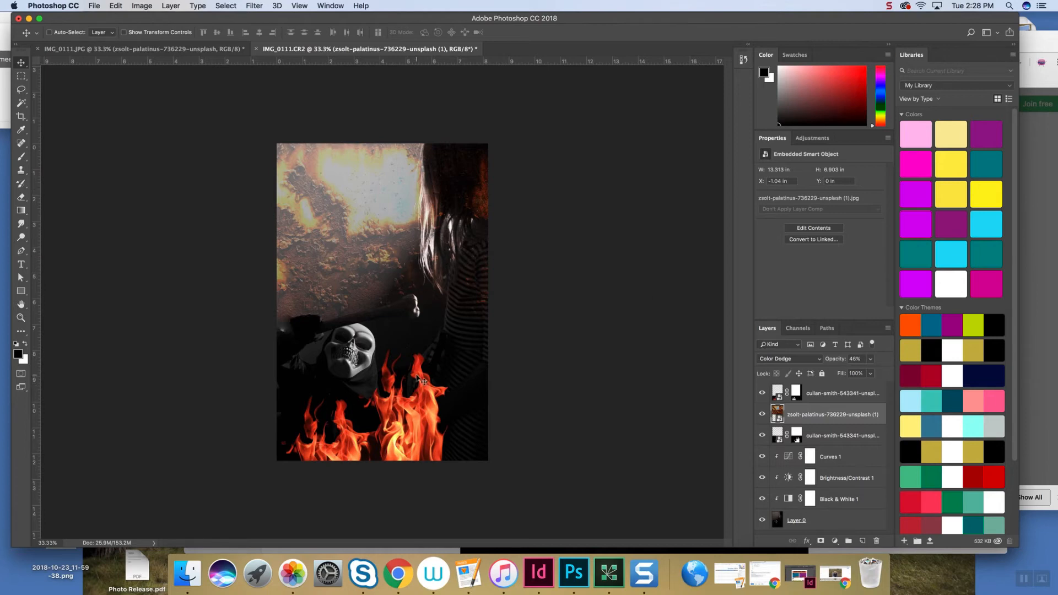
{"action": "key", "text": "super+t"}
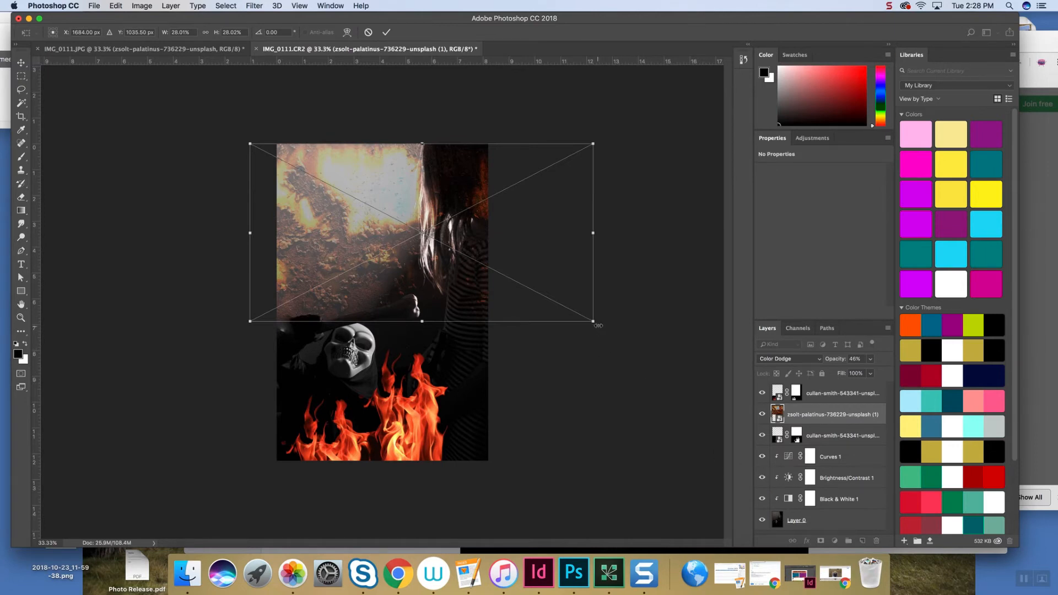
{"action": "left_click_drag", "start_coordinate": [596, 323], "coordinate": [866, 503]}
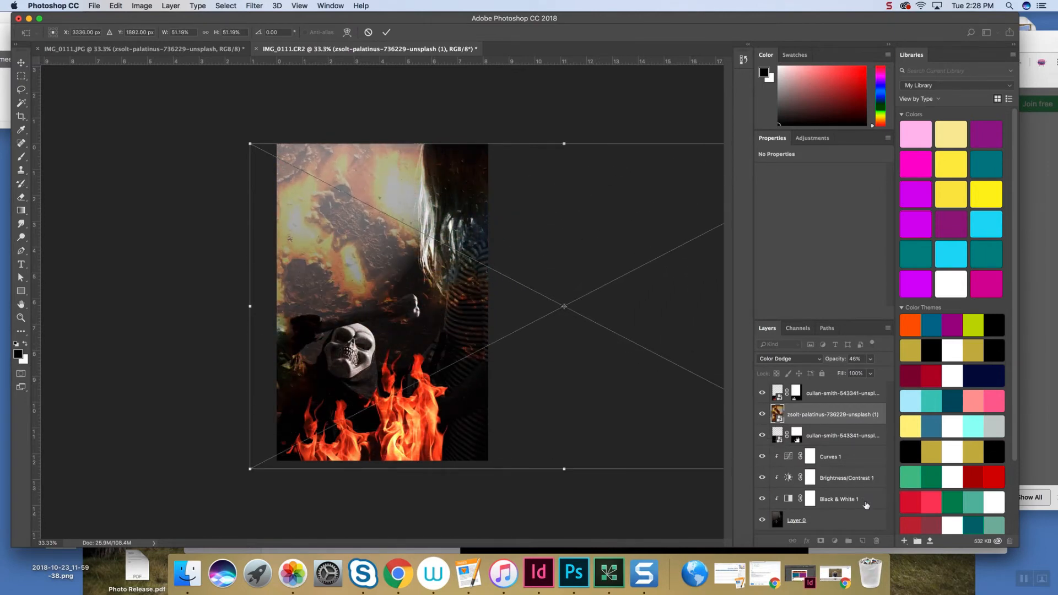
{"action": "key", "text": "Return"}
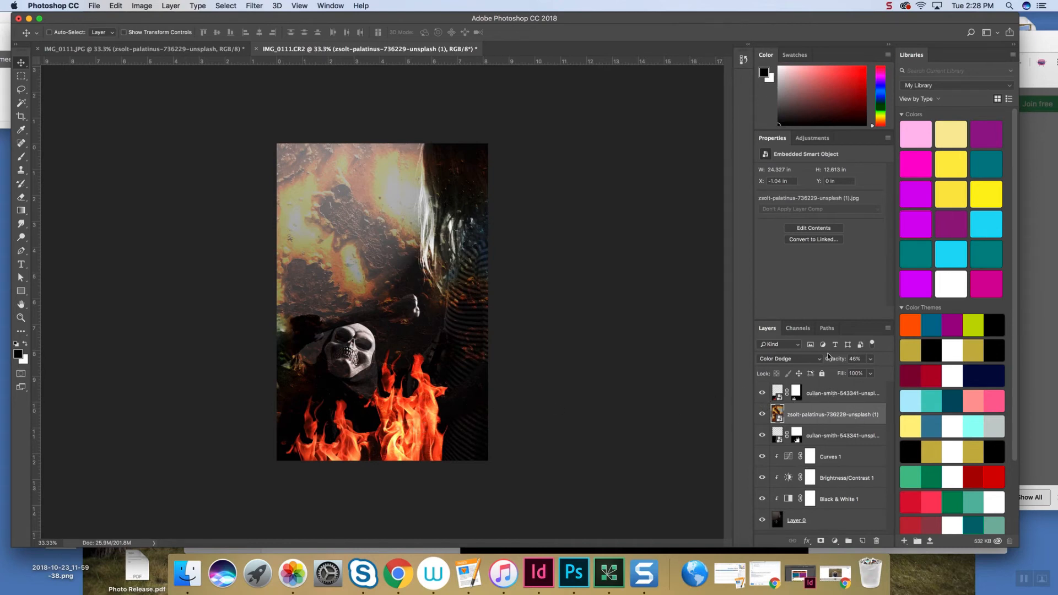
- Reduce the enlarged rust texture layer's opacity to 27%
{"action": "left_click_drag", "start_coordinate": [838, 361], "coordinate": [842, 362]}
{"action": "left_click_drag", "start_coordinate": [842, 362], "coordinate": [842, 362]}
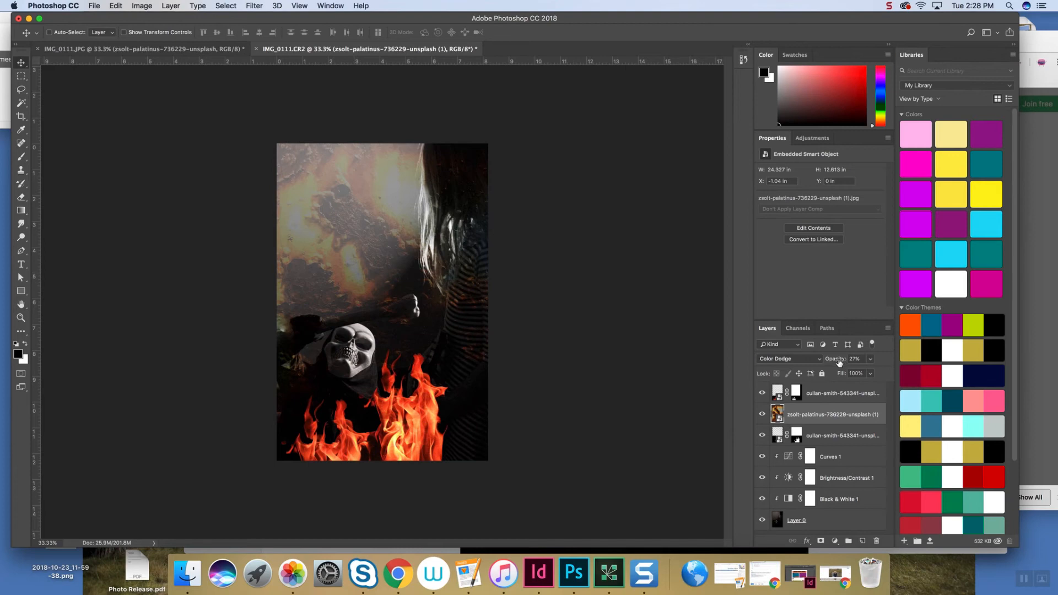
{"action": "left_click", "coordinate": [839, 362]}
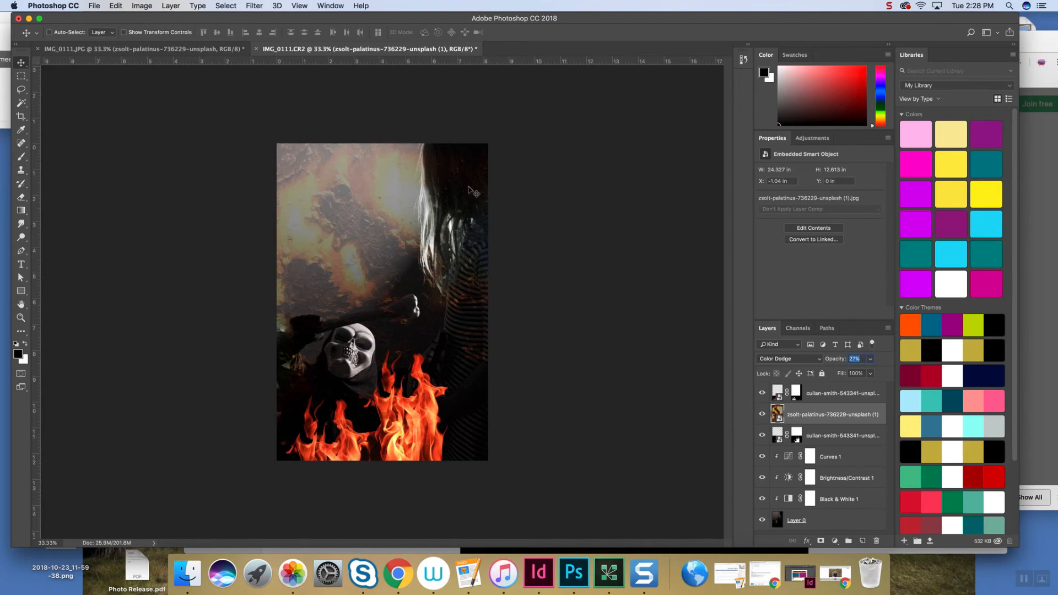